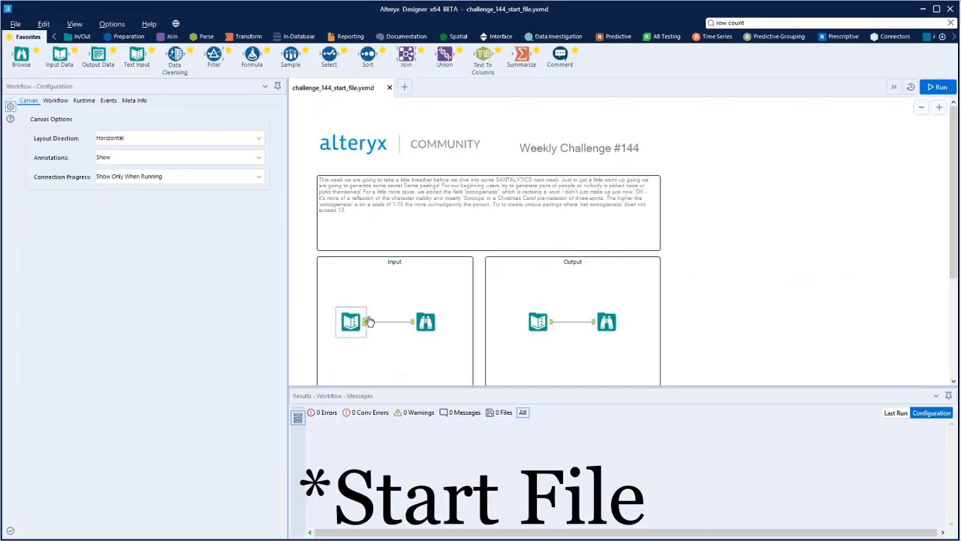
# Step: Examine the records in the Input table and compare them with the expected pairings and net_scroogieness column in the Output table
pyautogui.click(358, 323)
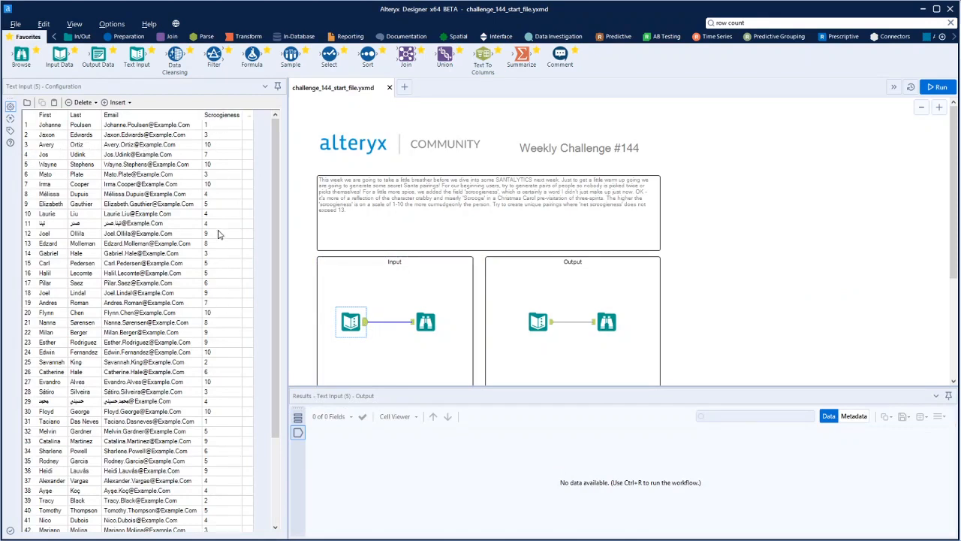
pyautogui.scroll(-4, 219, 231)
pyautogui.scroll(4, 220, 234)
pyautogui.click(542, 325)
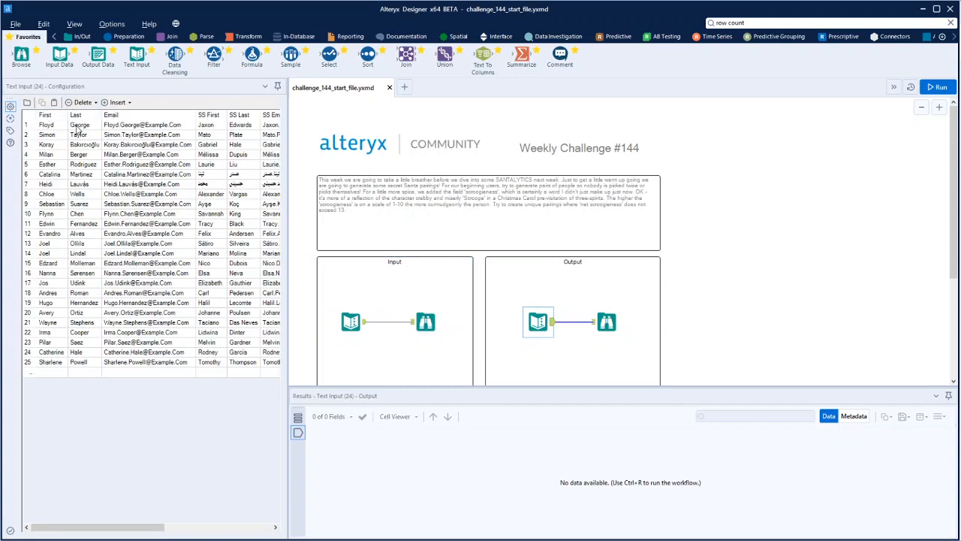
pyautogui.moveTo(162, 529); pyautogui.dragTo(217, 530)
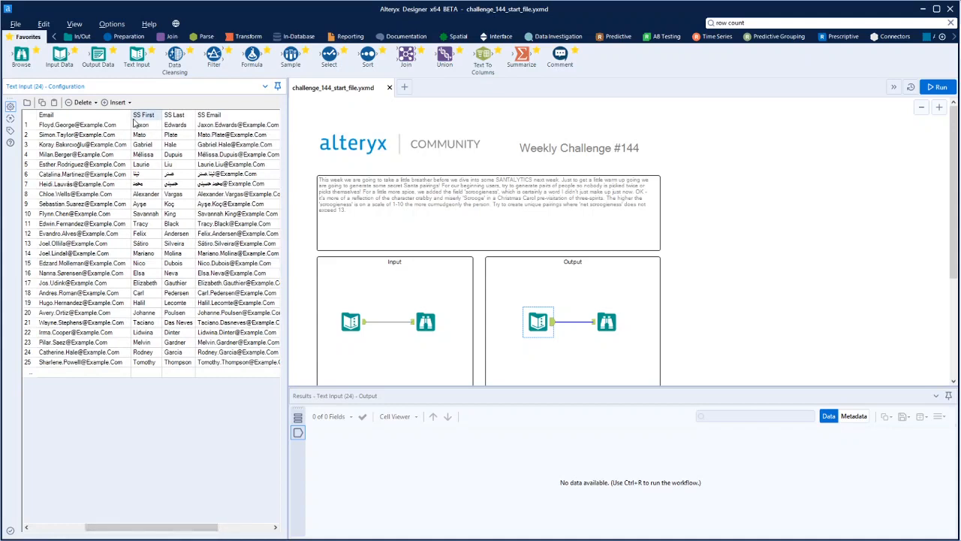
pyautogui.moveTo(189, 521); pyautogui.dragTo(243, 522)
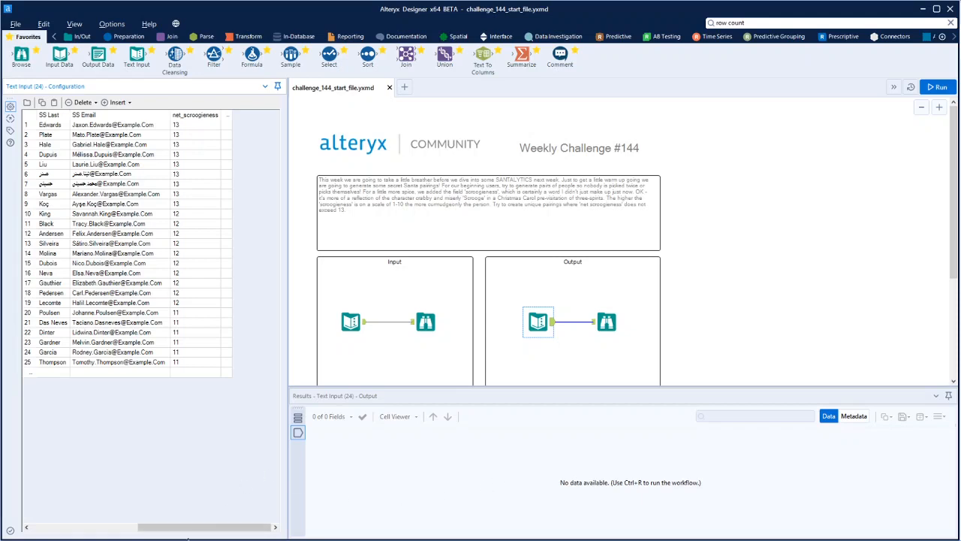
pyautogui.moveTo(217, 528); pyautogui.dragTo(103, 531)
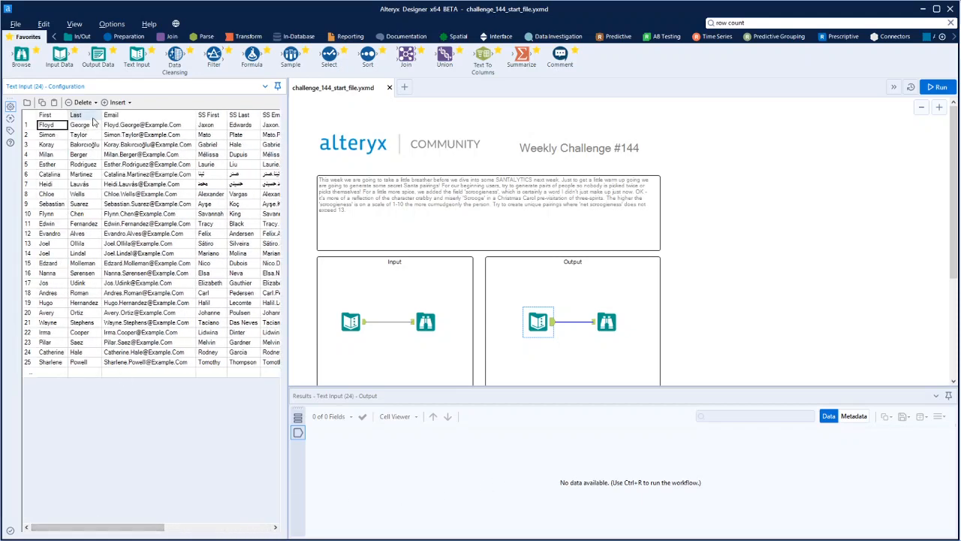
pyautogui.click(363, 324)
pyautogui.click(364, 324)
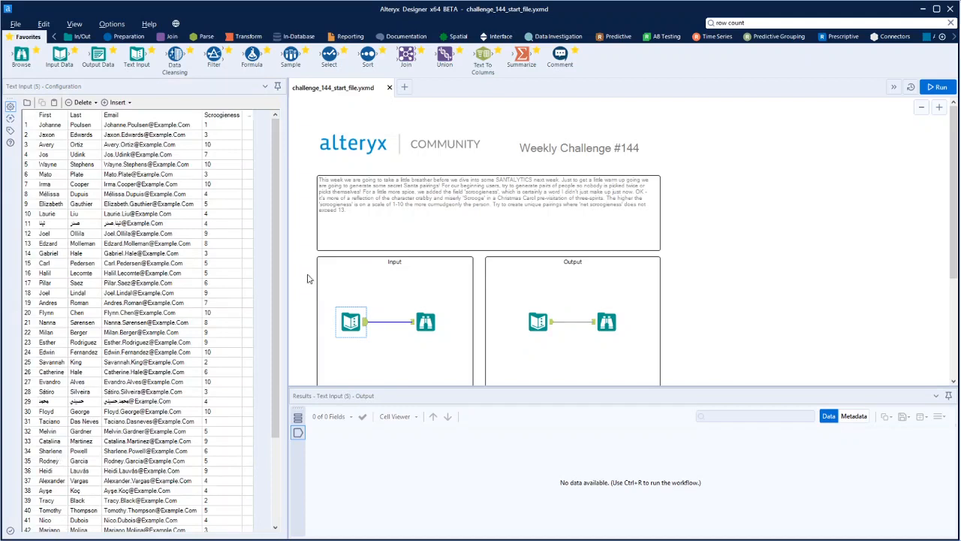
pyautogui.moveTo(278, 272); pyautogui.dragTo(290, 378)
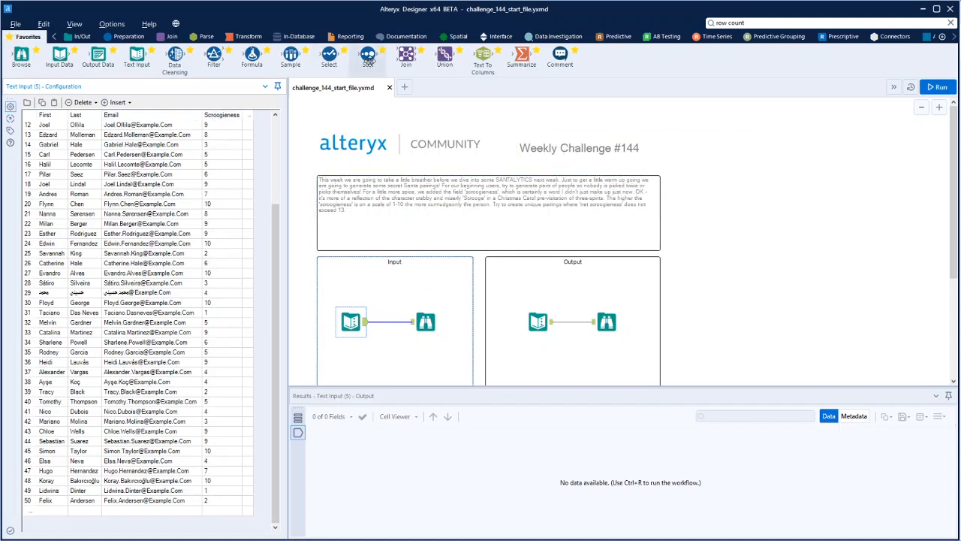
# Step: Add a Sort tool fed by the Input table and sort on Scroogieness in Descending order
pyautogui.moveTo(370, 60); pyautogui.dragTo(710, 348)
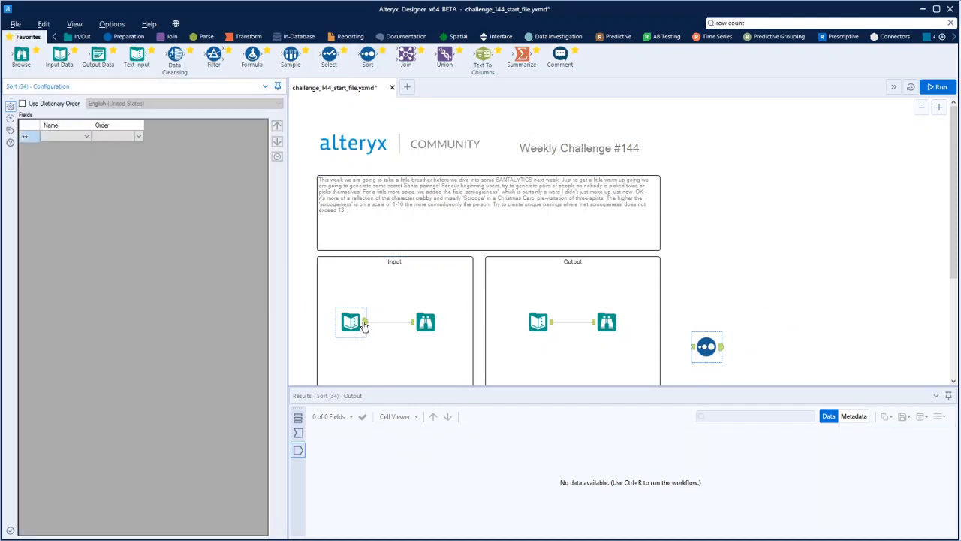
pyautogui.moveTo(366, 322); pyautogui.dragTo(717, 359)
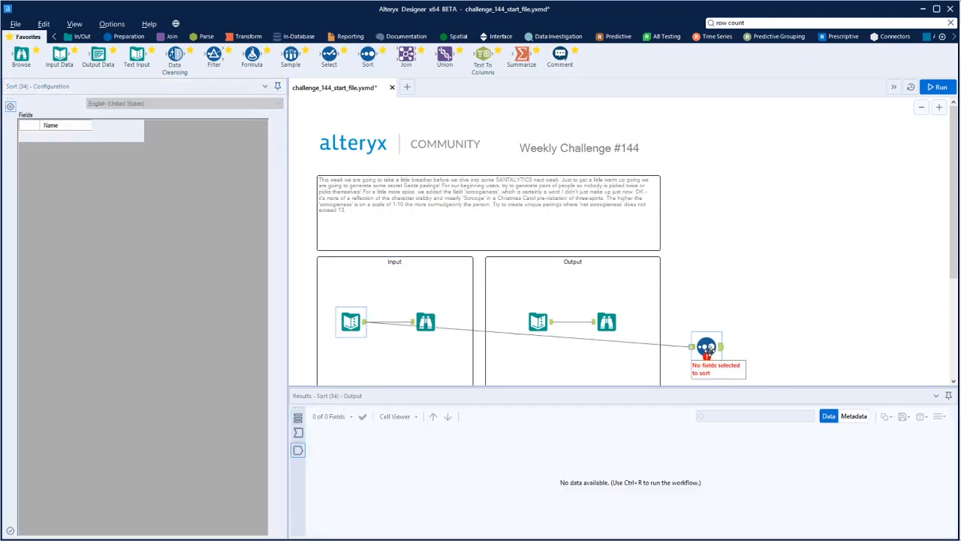
pyautogui.click(85, 136)
pyautogui.click(74, 155)
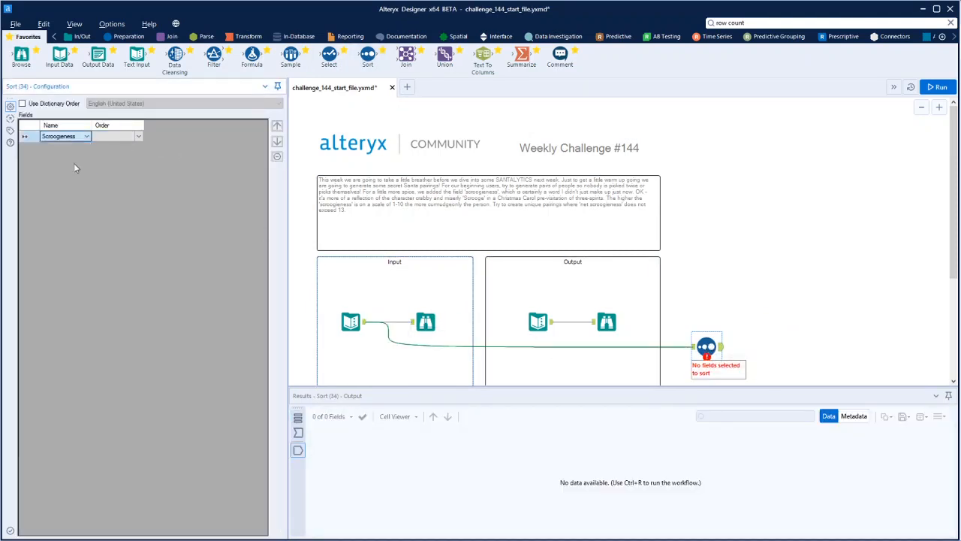
pyautogui.click(138, 136)
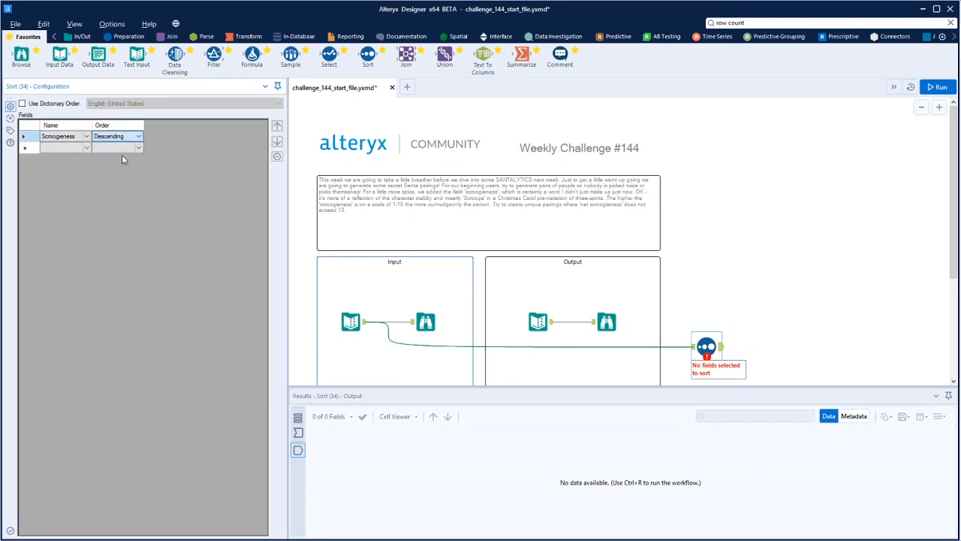
pyautogui.click(807, 303)
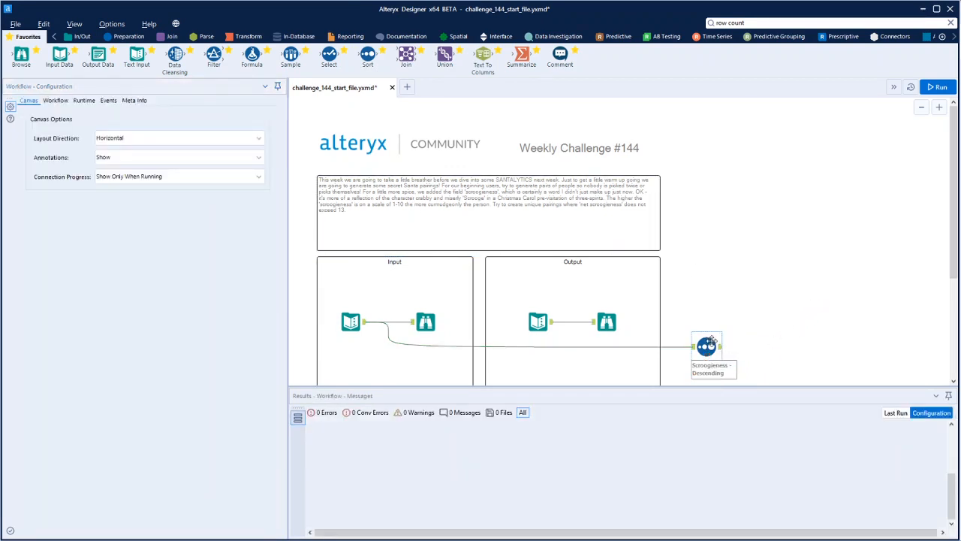
# Step: Add a Count Records tool after the Sort, and an Append Fields tool with the count as target and the sorted records as source
pyautogui.click(240, 37)
pyautogui.moveTo(60, 57); pyautogui.dragTo(751, 309)
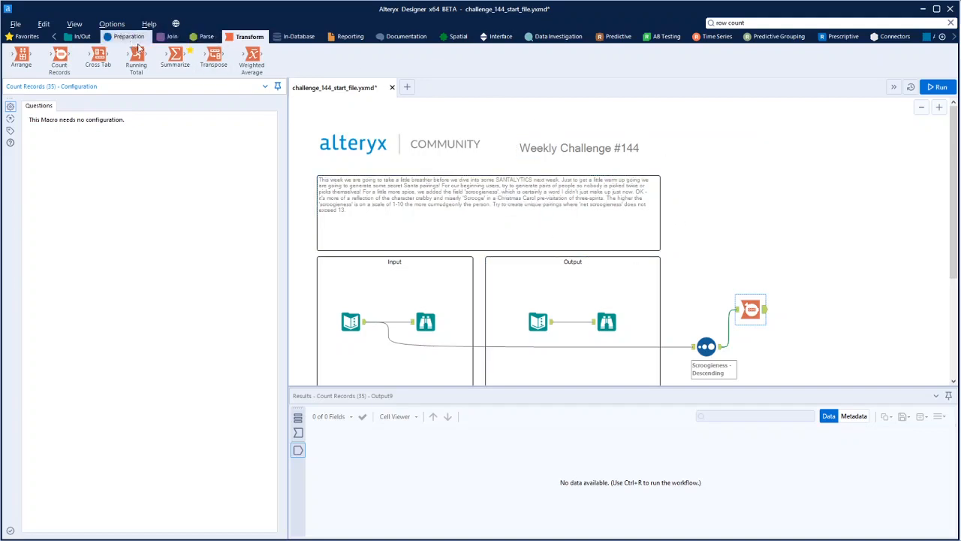
pyautogui.click(172, 37)
pyautogui.moveTo(21, 57); pyautogui.dragTo(801, 331)
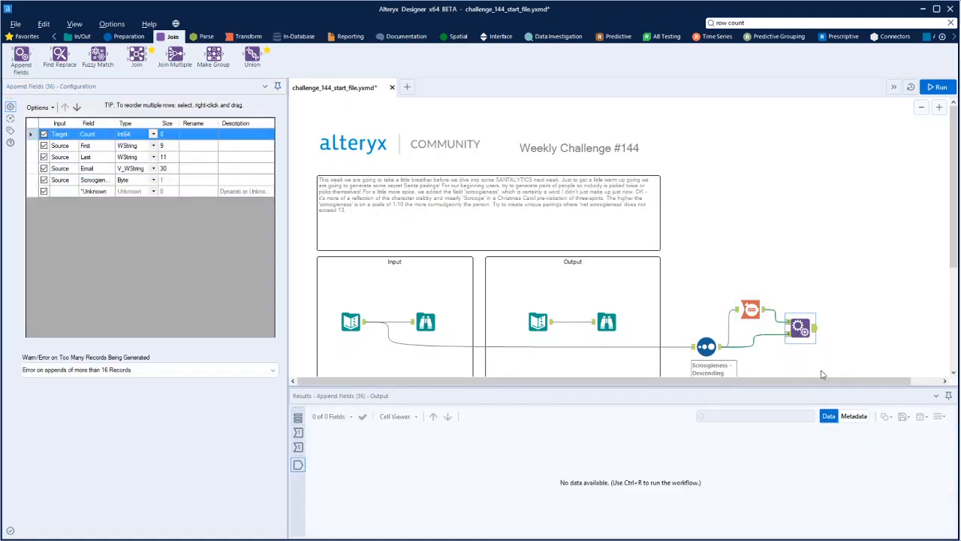
# Step: Configure the Append Fields tool to Allow All Appends
pyautogui.click(134, 36)
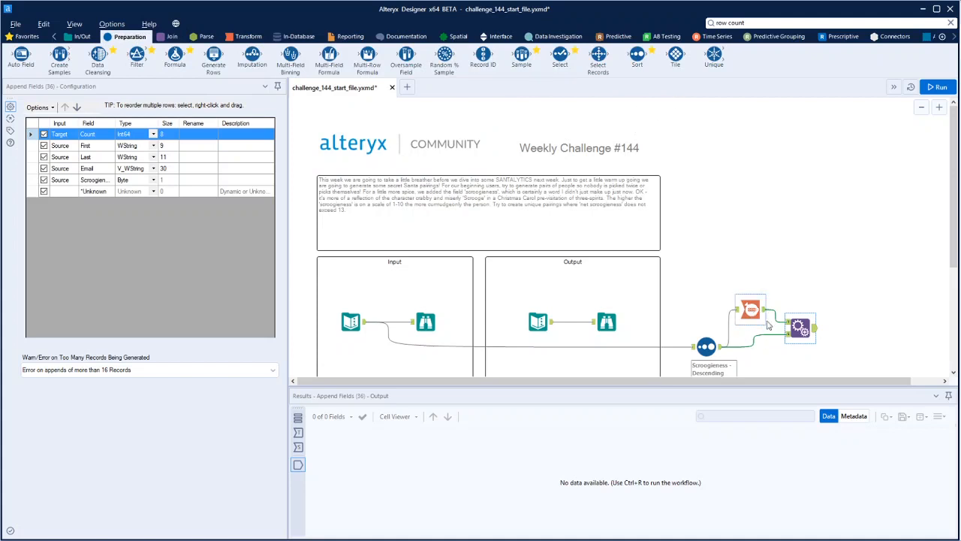
pyautogui.click(223, 370)
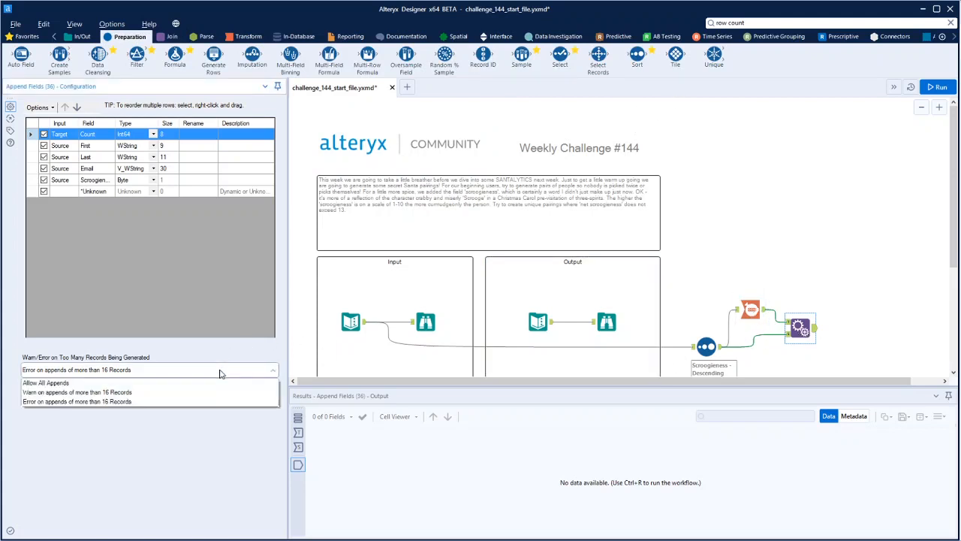
pyautogui.click(63, 383)
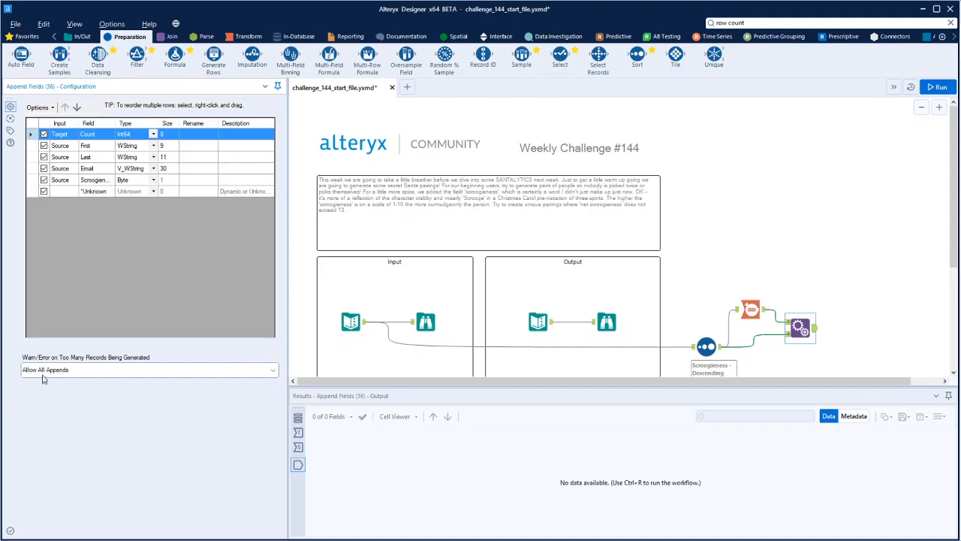
pyautogui.click(859, 329)
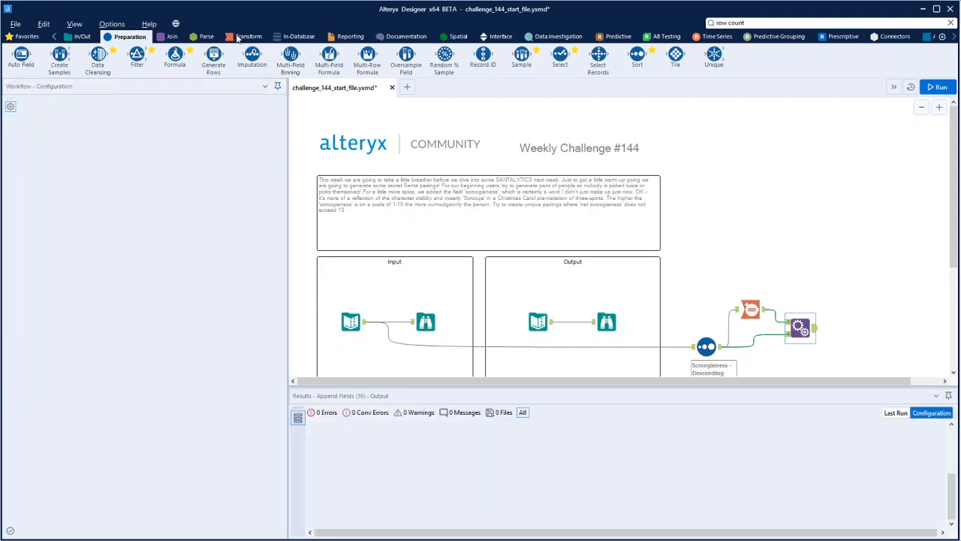
# Step: Add a Record ID tool to the output of the Append Fields tool
pyautogui.moveTo(483, 56); pyautogui.dragTo(862, 327)
pyautogui.moveTo(829, 380); pyautogui.dragTo(932, 377)
pyautogui.scroll(-2, 901, 330)
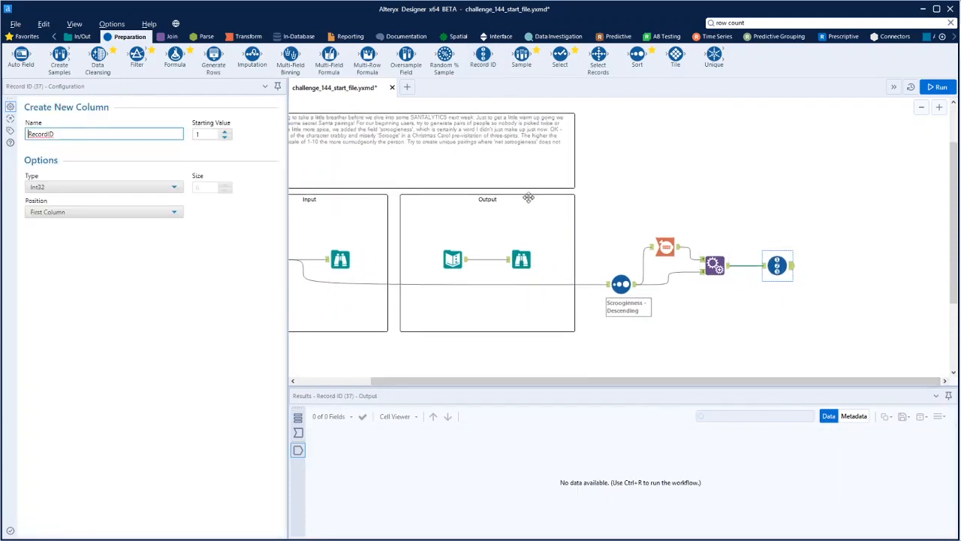
# Step: Add a Filter tool after the Record ID tool with the custom expression [RecordID] <= ([Count]/2)
pyautogui.moveTo(137, 57); pyautogui.dragTo(848, 271)
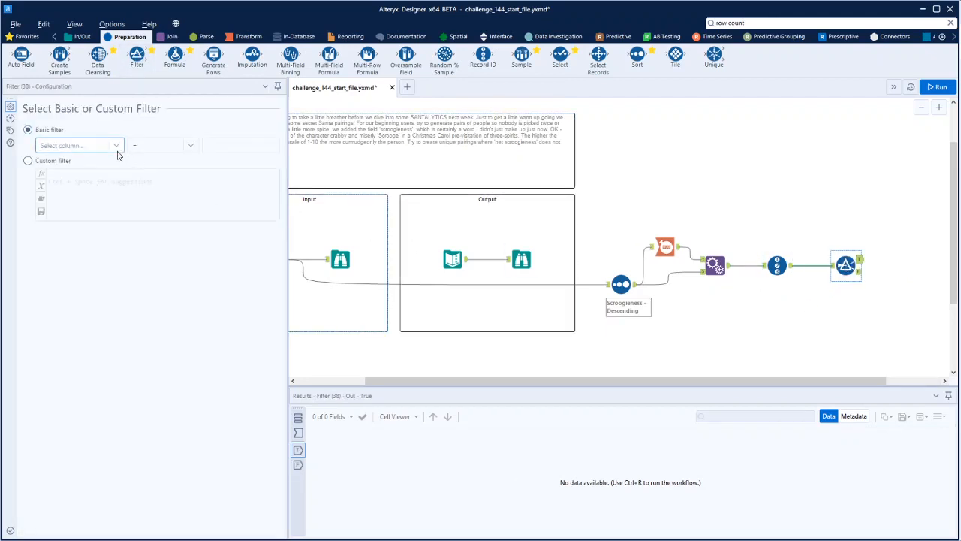
pyautogui.click(117, 147)
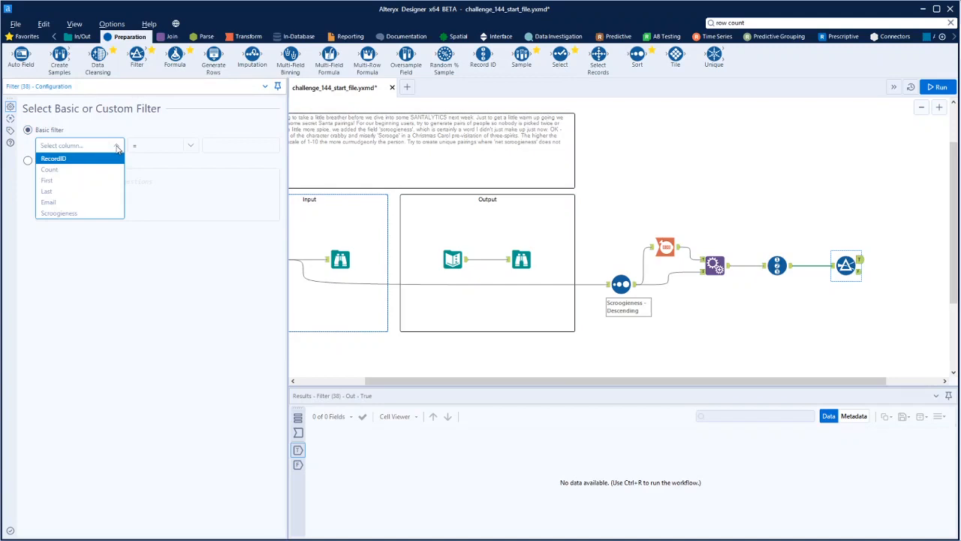
pyautogui.click(80, 161)
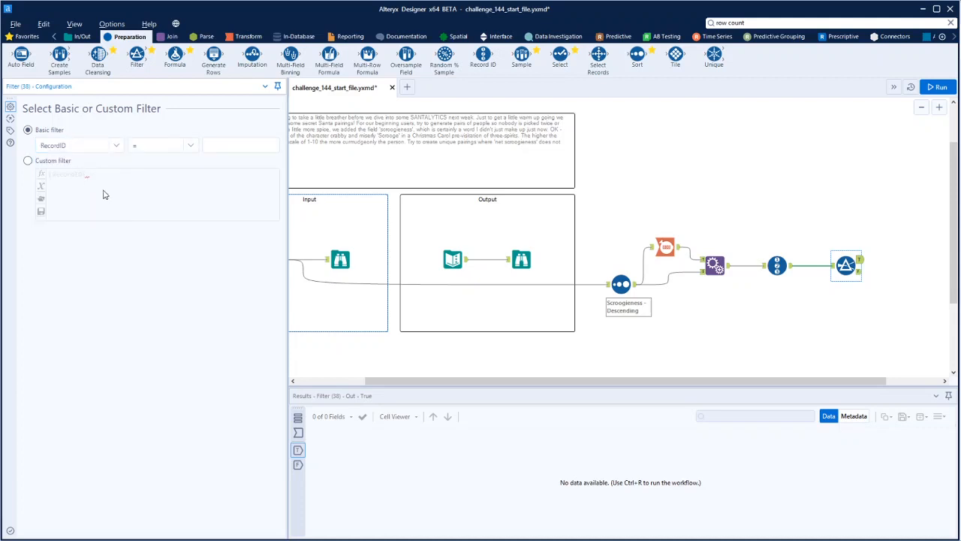
pyautogui.click(28, 160)
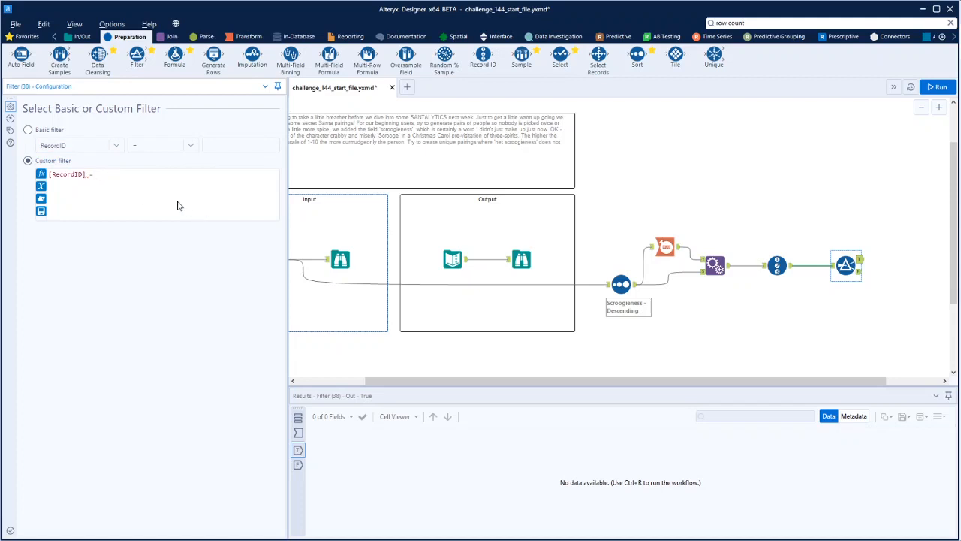
pyautogui.write('[')
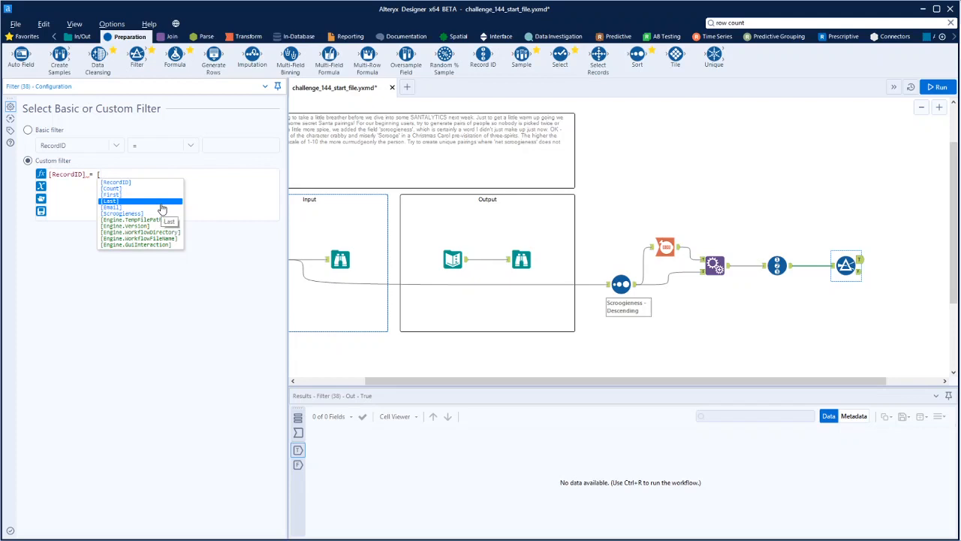
pyautogui.click(92, 174)
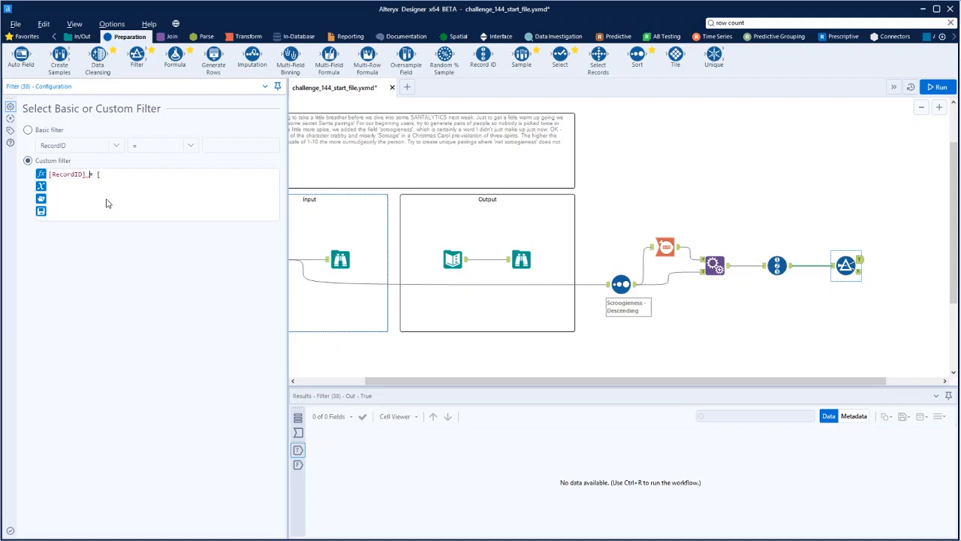
pyautogui.click(125, 174)
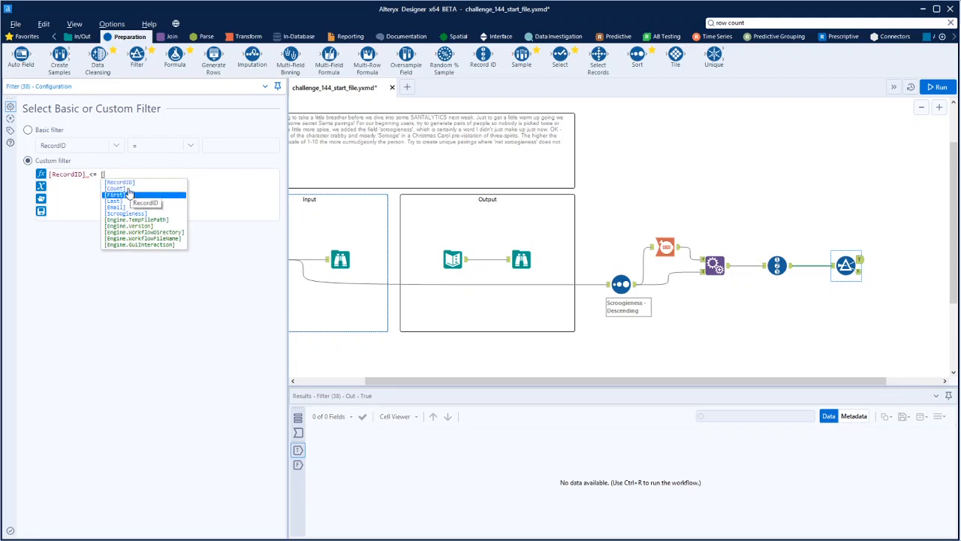
pyautogui.click(134, 189)
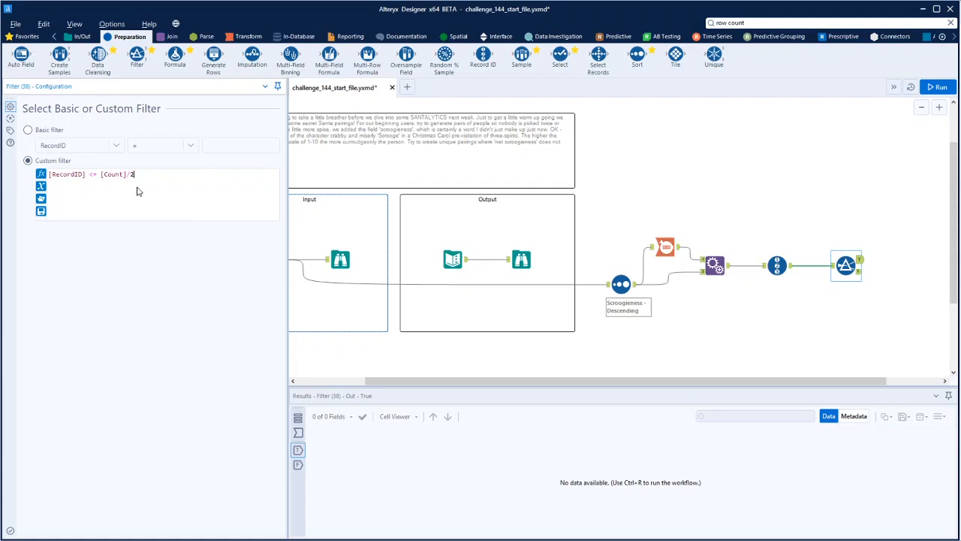
pyautogui.click(102, 174)
pyautogui.write('(')
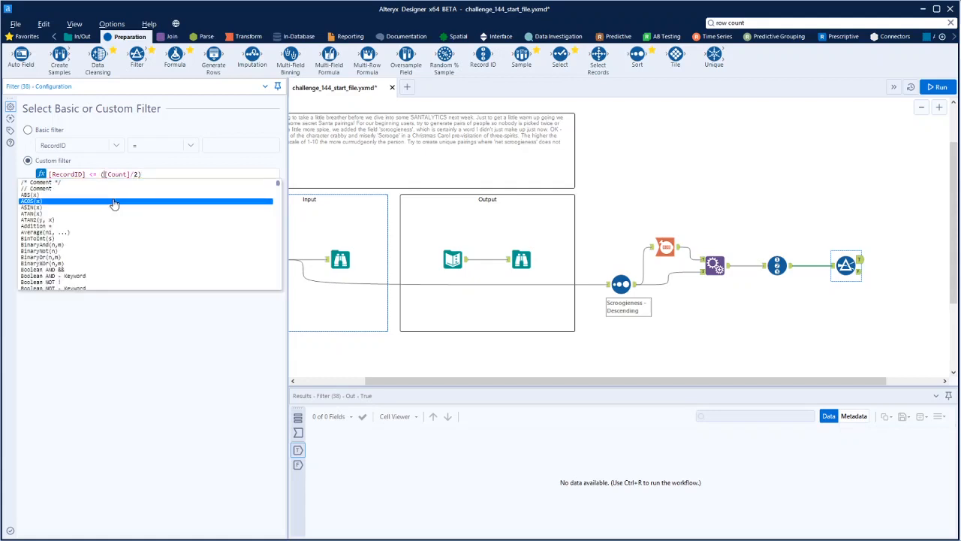
pyautogui.click(163, 174)
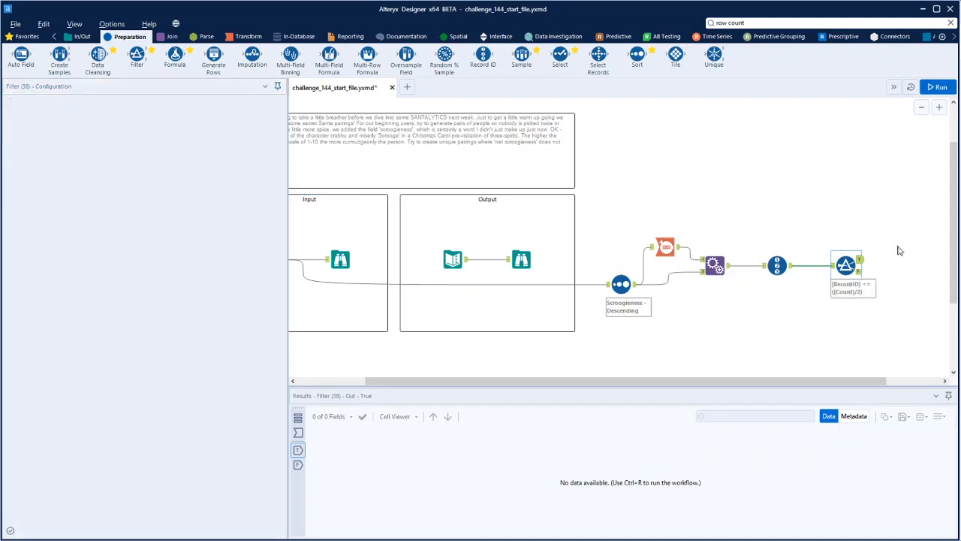
# Step: Run the workflow and inspect the records in the Filter's True and False outputs
pyautogui.click(860, 262)
pyautogui.scroll(-5, 458, 473)
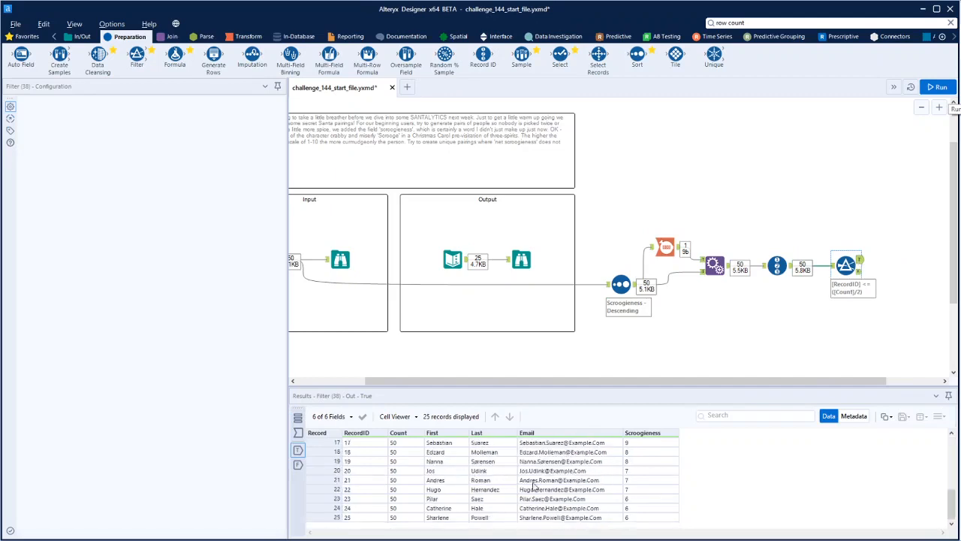
pyautogui.click(861, 272)
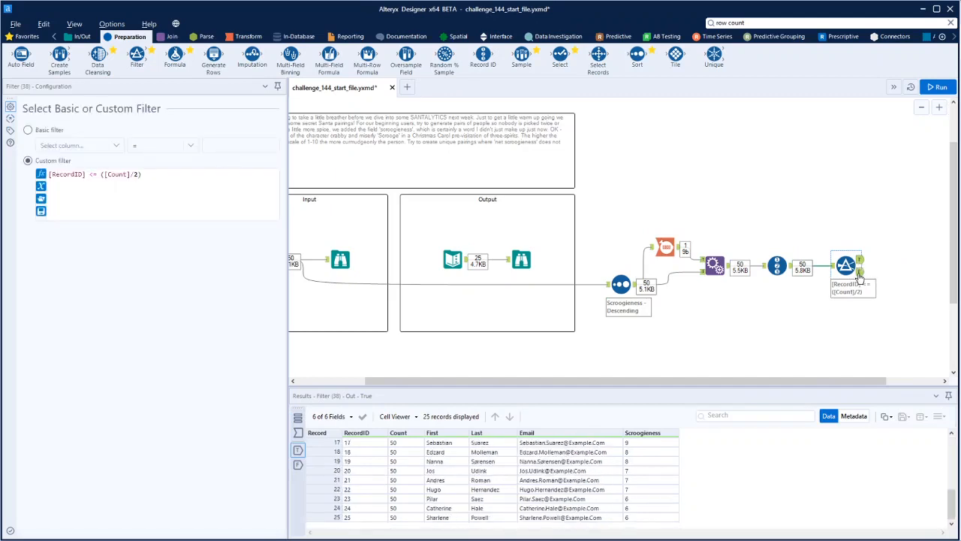
pyautogui.scroll(5, 531, 487)
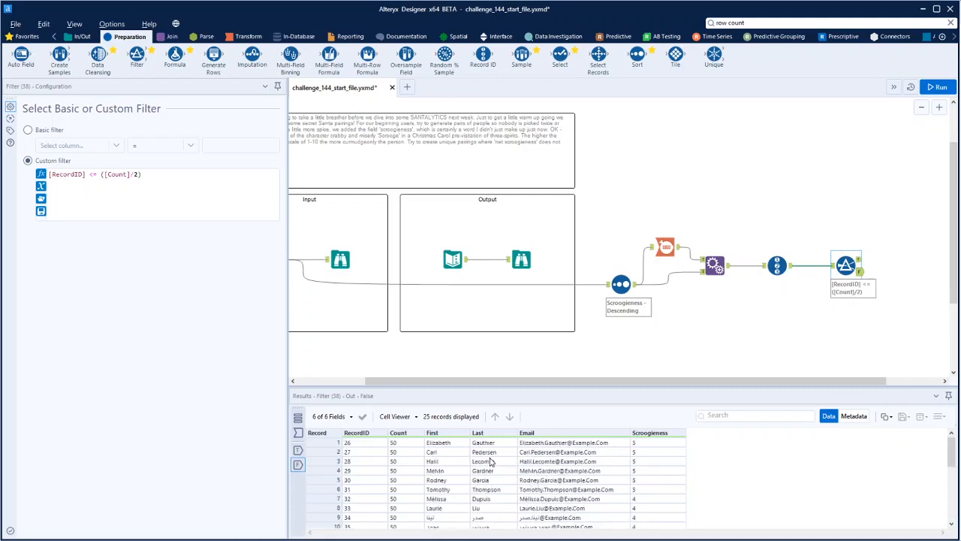
pyautogui.scroll(-5, 363, 455)
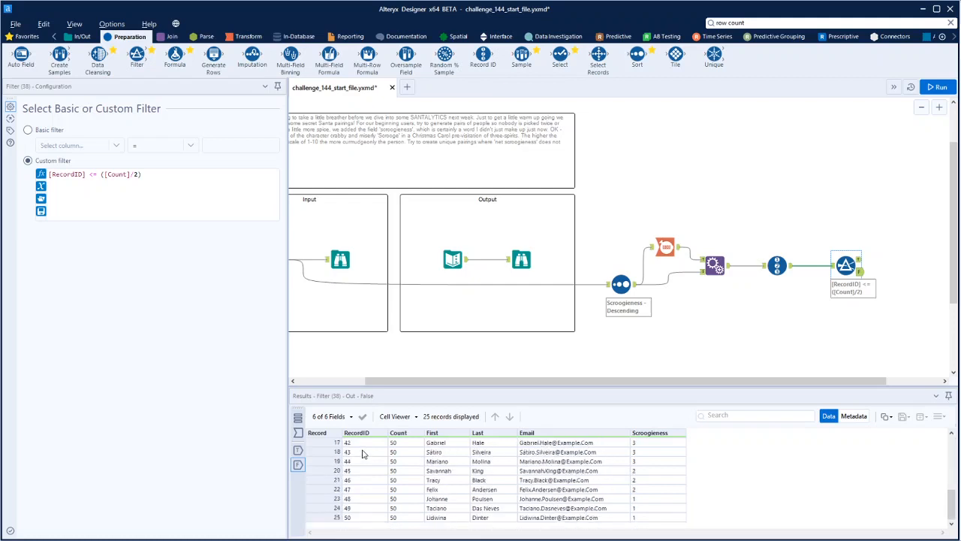
pyautogui.scroll(5, 364, 454)
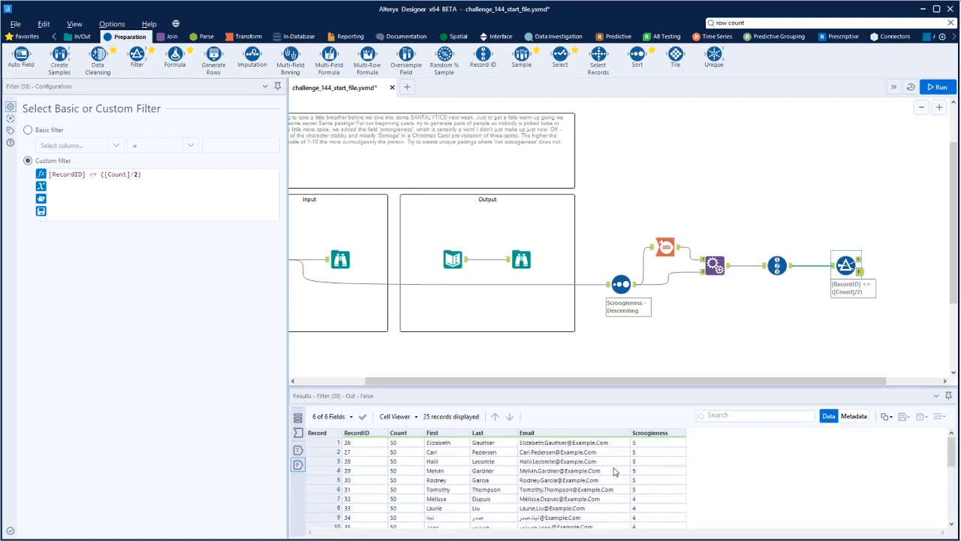
pyautogui.moveTo(711, 378); pyautogui.dragTo(811, 386)
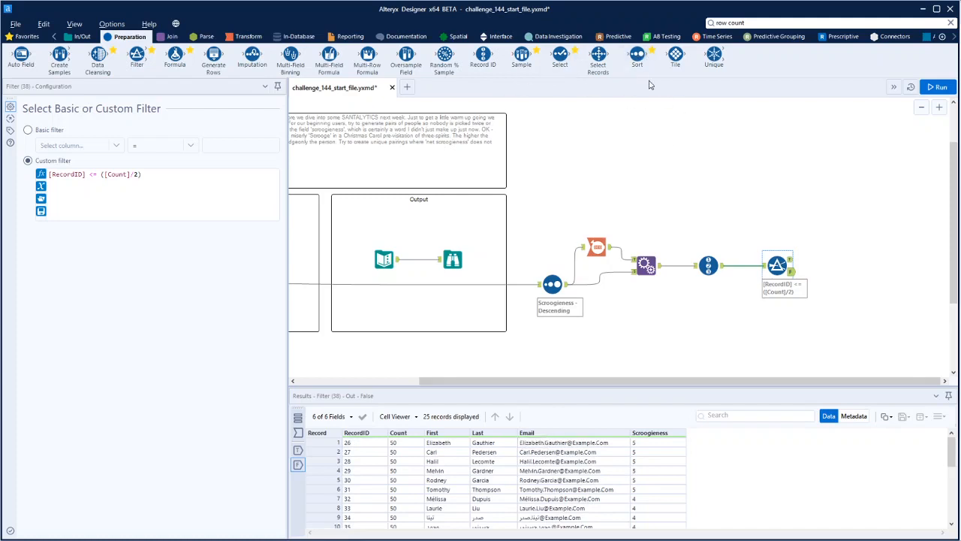
# Step: Add a Select tool on the Filter's False output with RecordID deselected, followed by a Record ID tool
pyautogui.moveTo(561, 55); pyautogui.dragTo(833, 272)
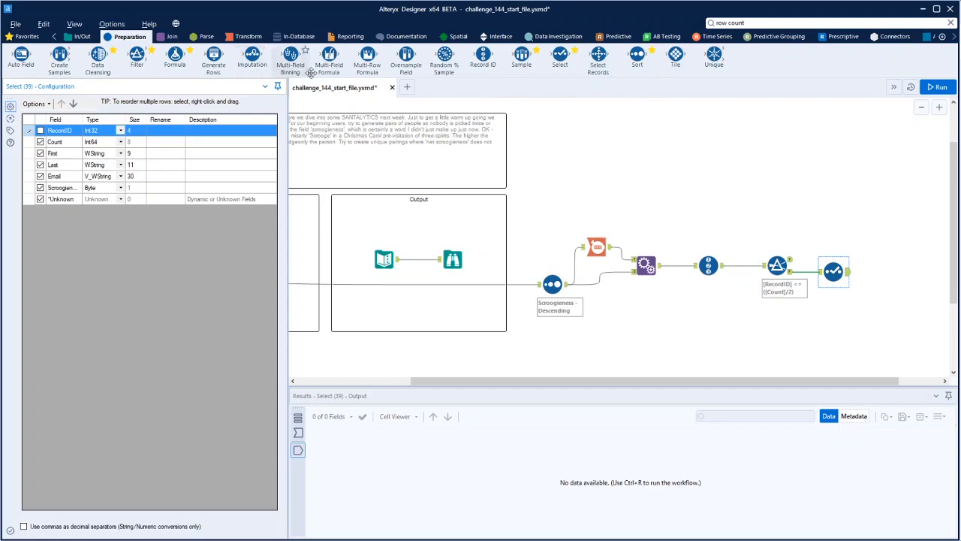
pyautogui.moveTo(483, 56); pyautogui.dragTo(880, 272)
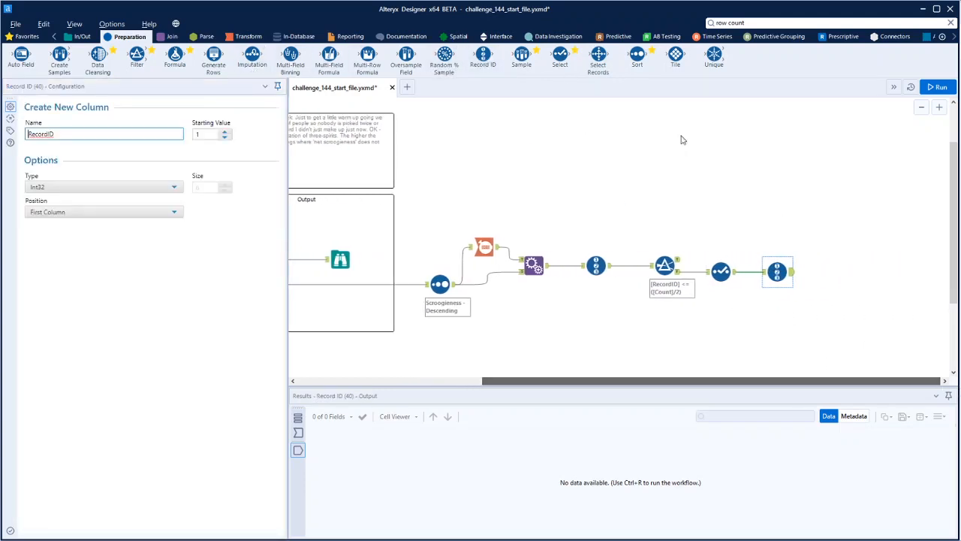
# Step: Add a Join tool linking the Filter's True output to the new Record ID output, matching on RecordID
pyautogui.click(164, 38)
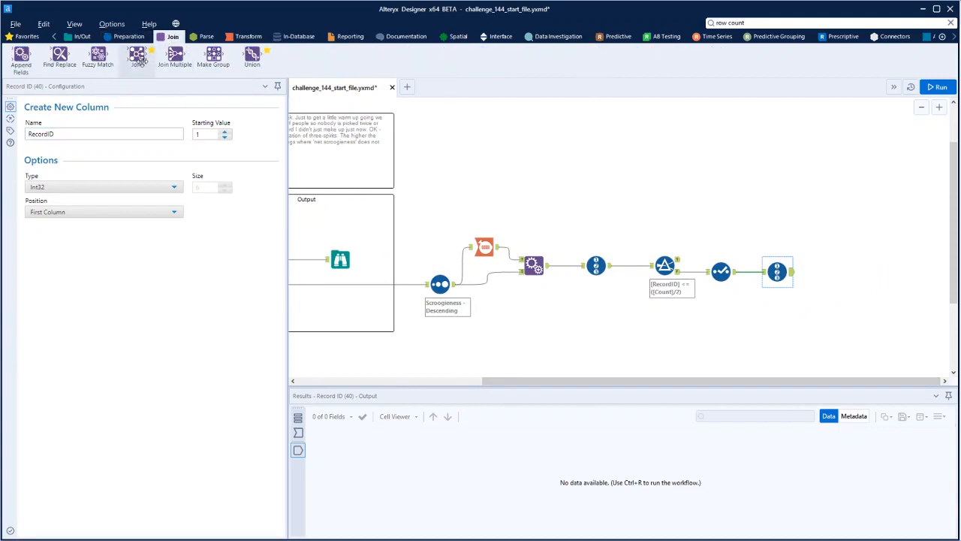
pyautogui.moveTo(137, 57); pyautogui.dragTo(840, 259)
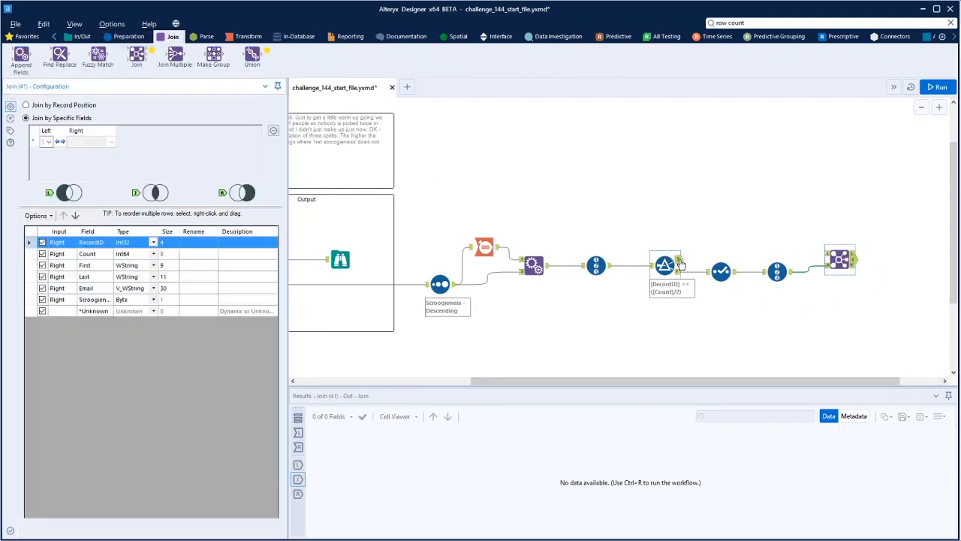
pyautogui.moveTo(679, 260); pyautogui.dragTo(827, 254)
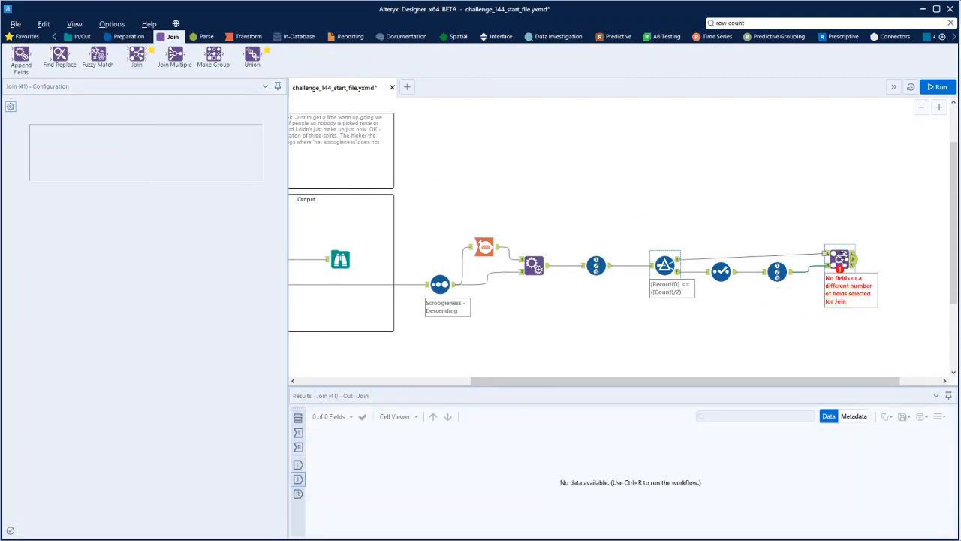
pyautogui.click(84, 146)
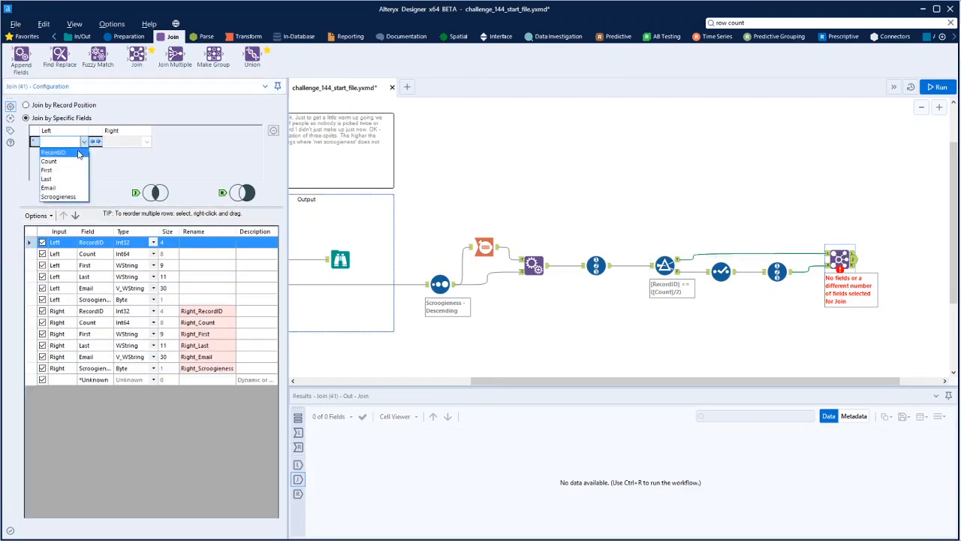
pyautogui.click(78, 154)
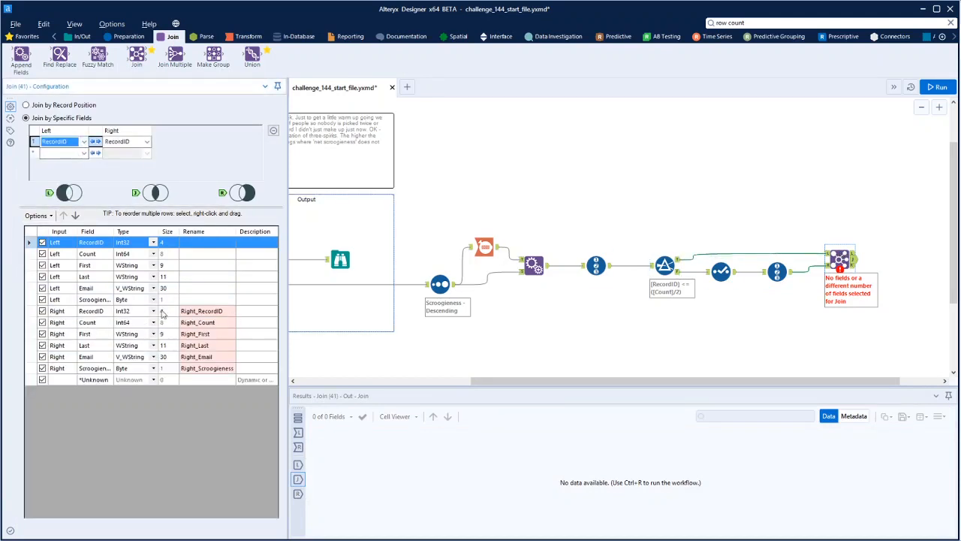
# Step: Exclude the RecordID and Count fields of both the left and right inputs from the Join output
pyautogui.click(42, 243)
pyautogui.click(42, 312)
pyautogui.click(42, 323)
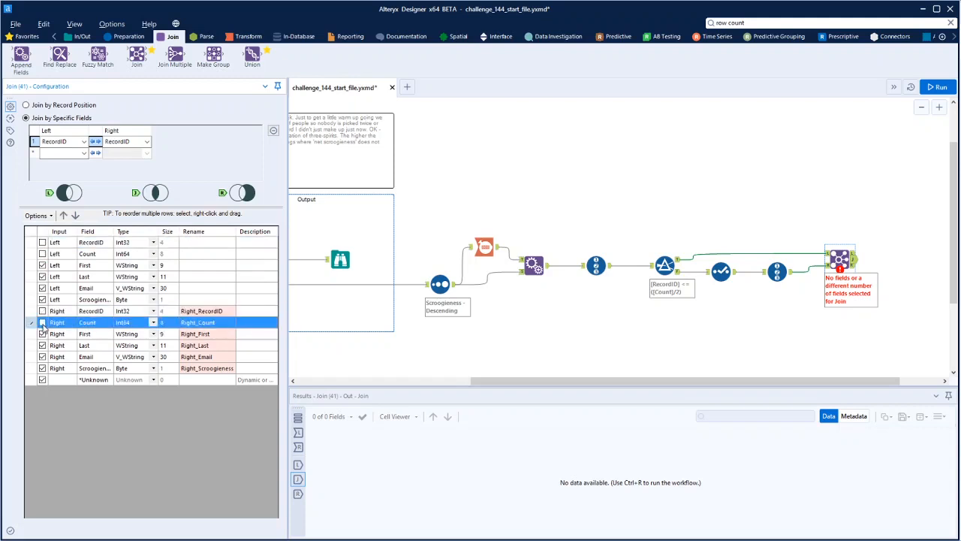
# Step: Rename the Join's right-side First, Last and Email fields to SS First, SS Last and SS Email
pyautogui.click(209, 334)
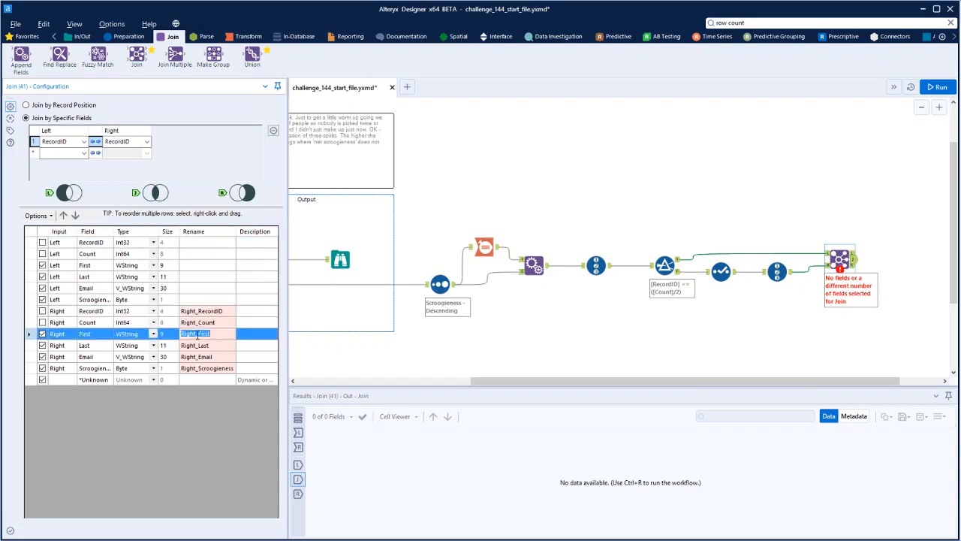
pyautogui.moveTo(197, 336); pyautogui.dragTo(180, 334)
pyautogui.write('SS')
pyautogui.click(199, 346)
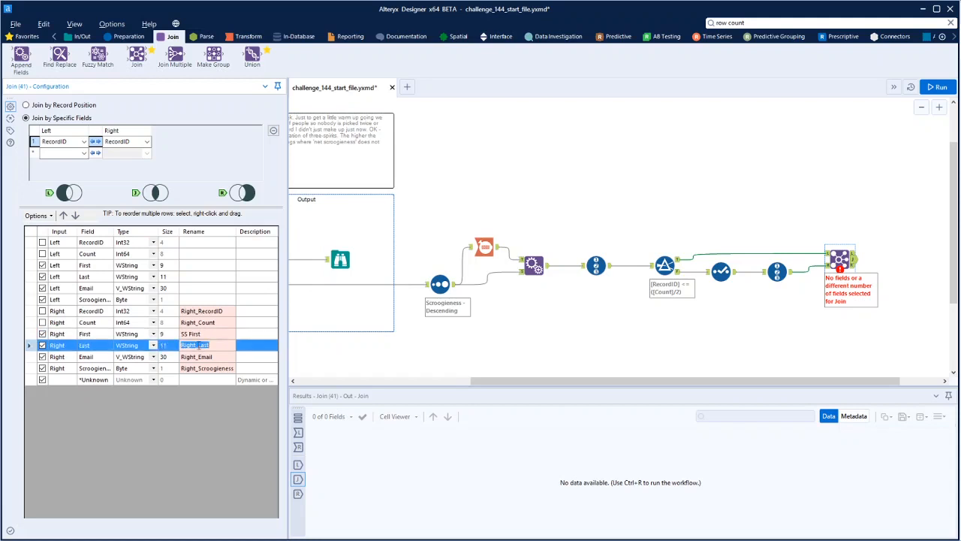
pyautogui.write('SS')
pyautogui.click(199, 357)
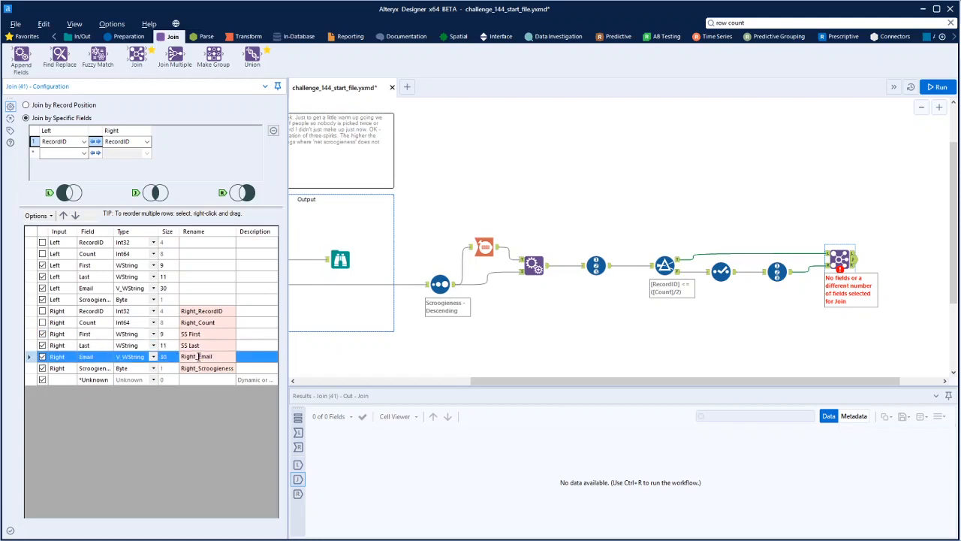
pyautogui.write('SS')
# Step: Run the workflow and compare the Join output's pairings and Scroogieness values with the expected output data
pyautogui.moveTo(833, 381); pyautogui.dragTo(874, 381)
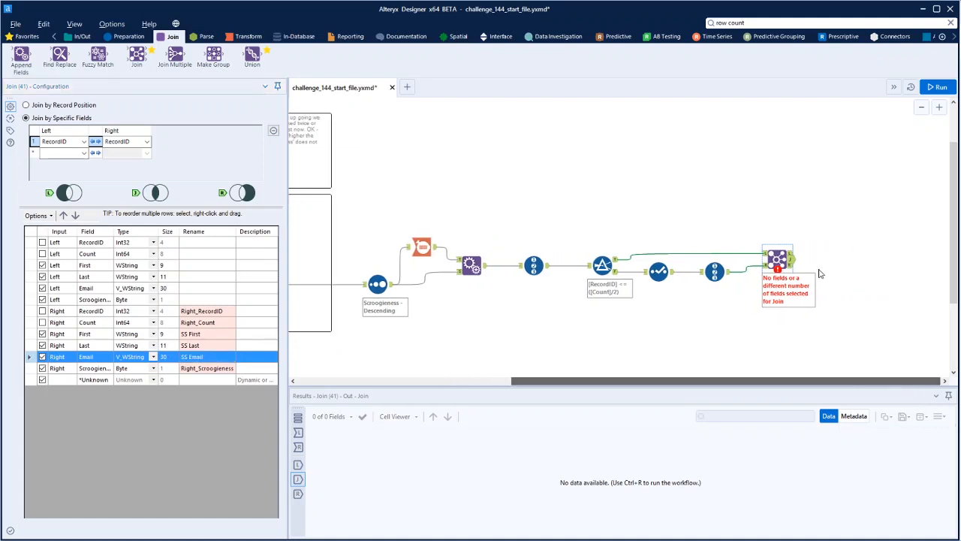
pyautogui.click(942, 87)
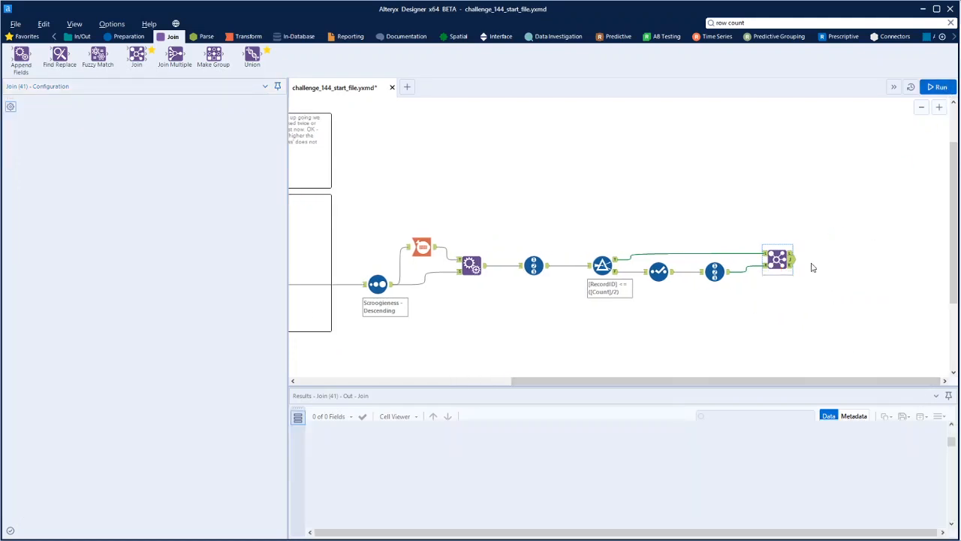
pyautogui.click(791, 263)
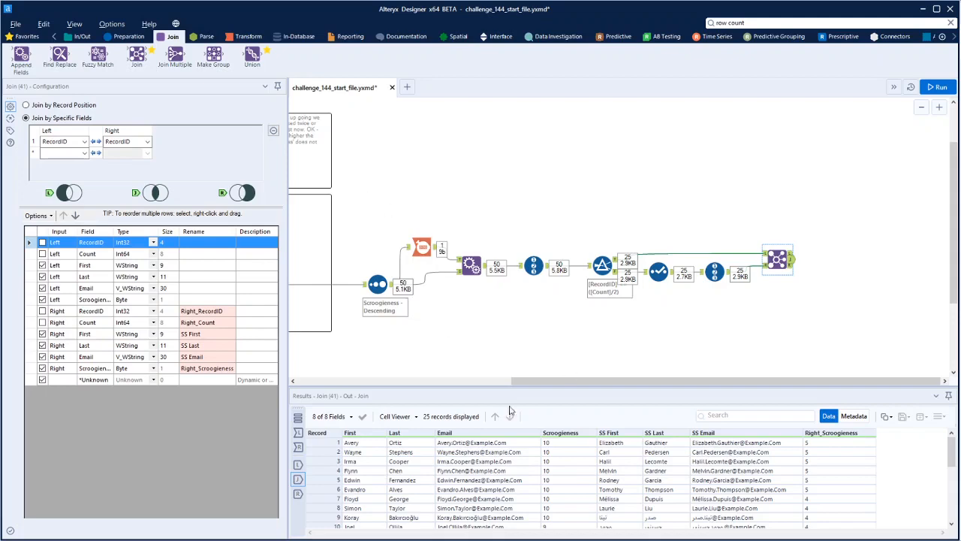
pyautogui.moveTo(644, 382); pyautogui.dragTo(546, 382)
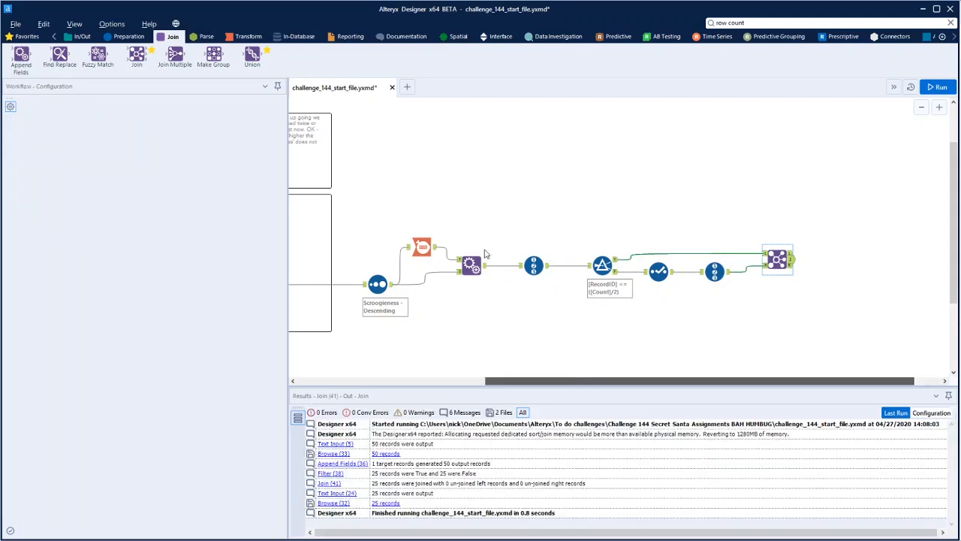
pyautogui.hscroll(-3, 484, 254)
pyautogui.click(416, 259)
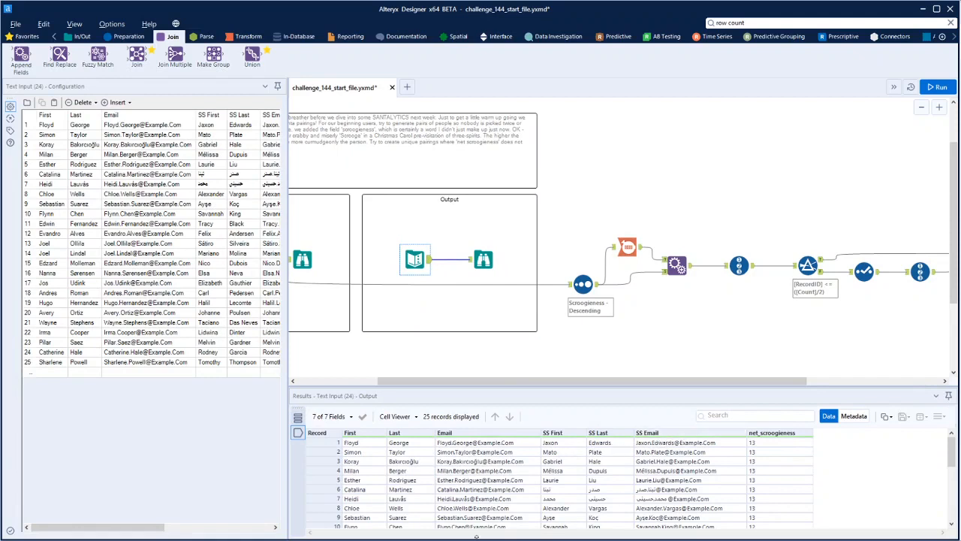
pyautogui.hscroll(3, 777, 380)
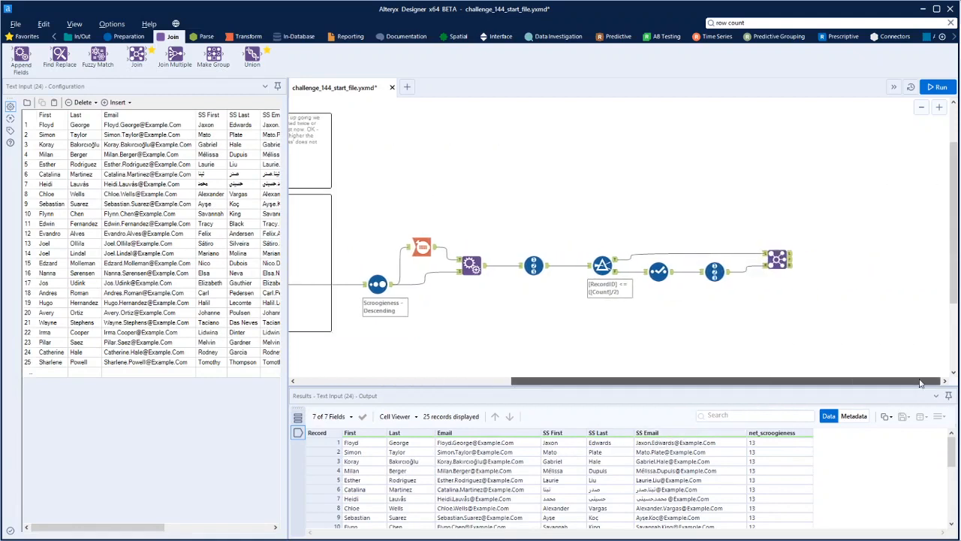
pyautogui.click(790, 260)
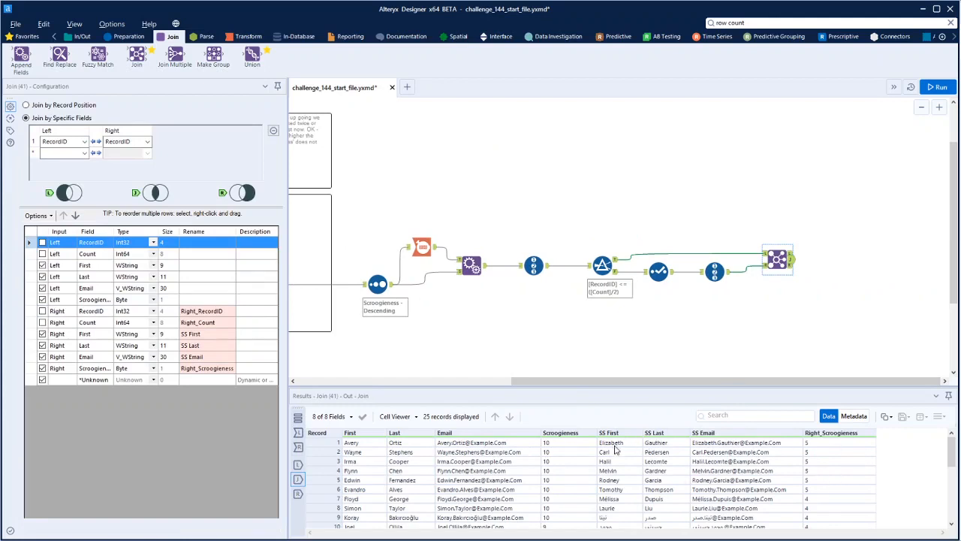
pyautogui.click(574, 444)
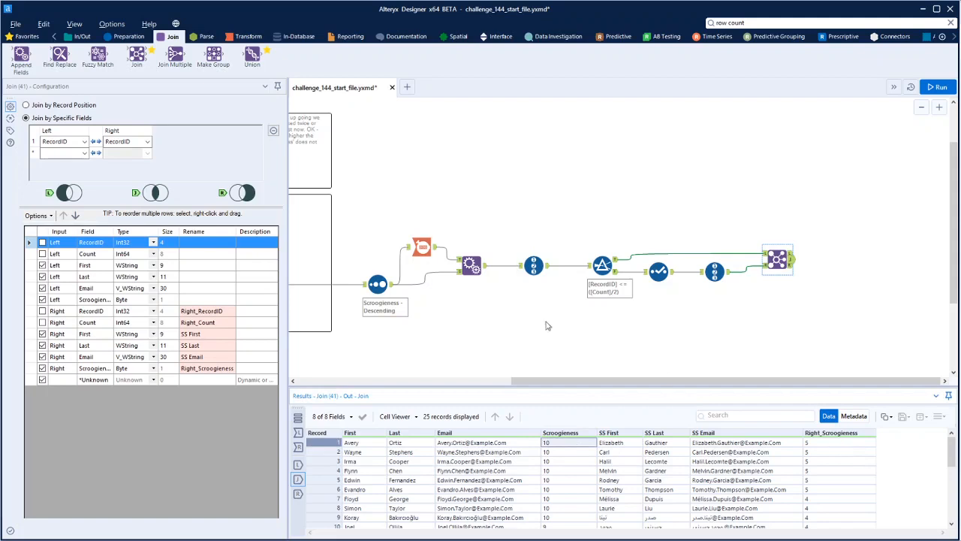
# Step: Insert a Sort tool on Scroogieness ascending between the Filter's False output and the Select tool, and rerun the workflow to check the Join output
pyautogui.click(659, 270)
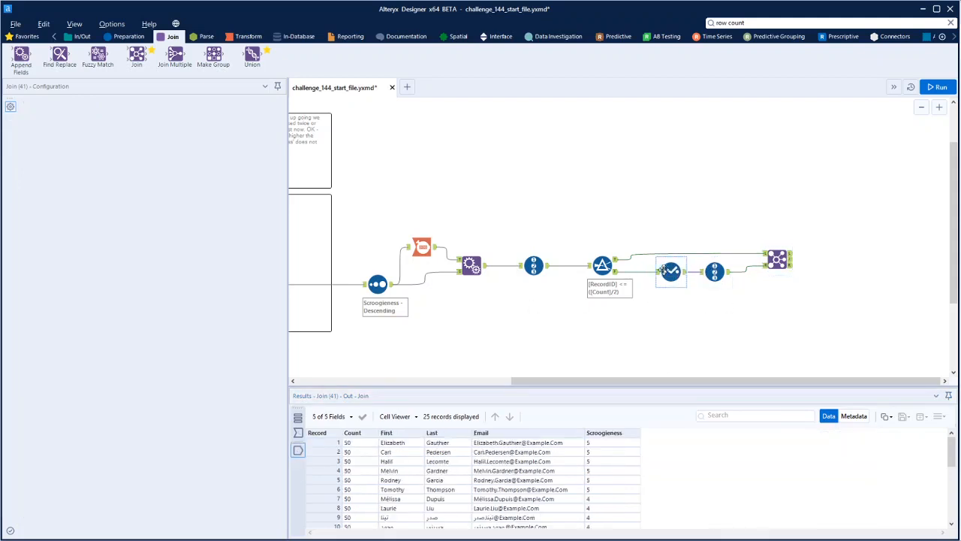
pyautogui.click(727, 272)
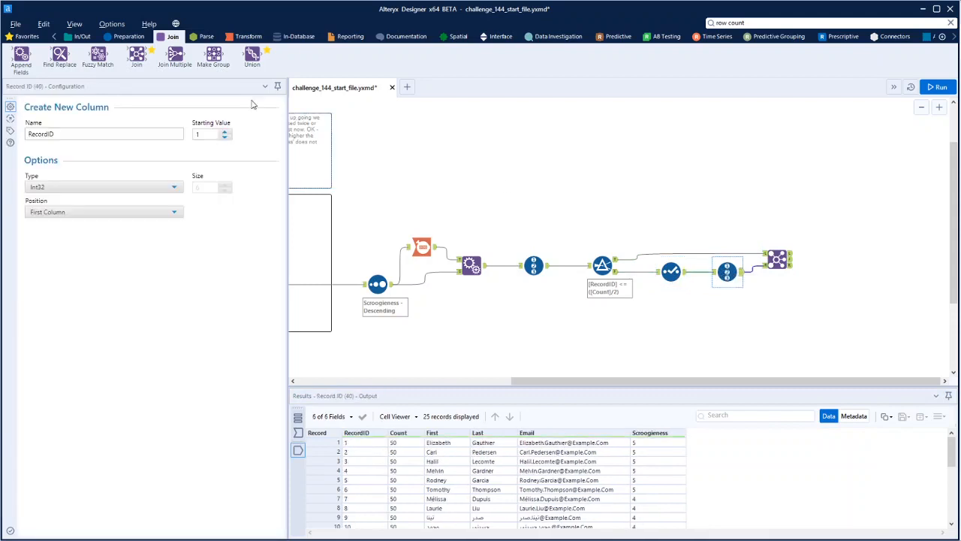
pyautogui.click(128, 36)
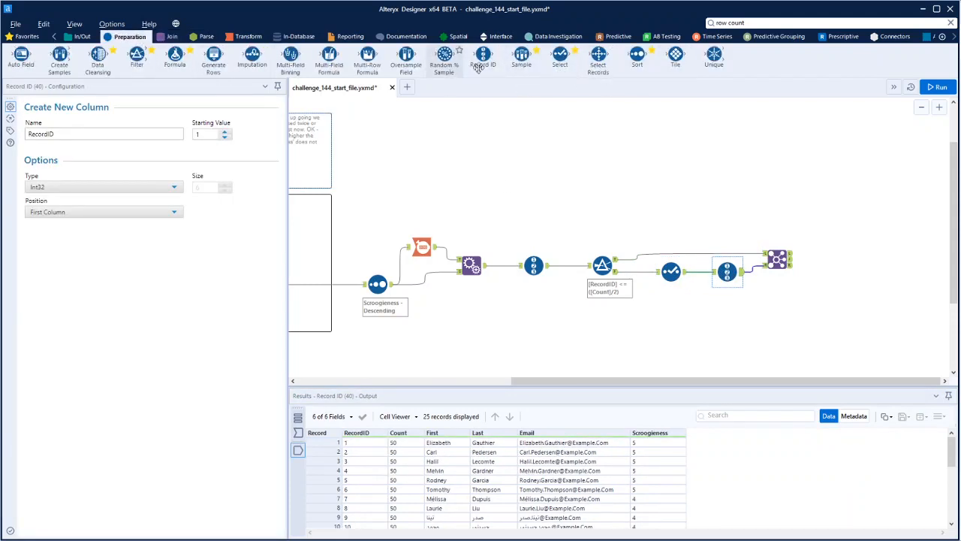
pyautogui.moveTo(637, 55); pyautogui.dragTo(634, 273)
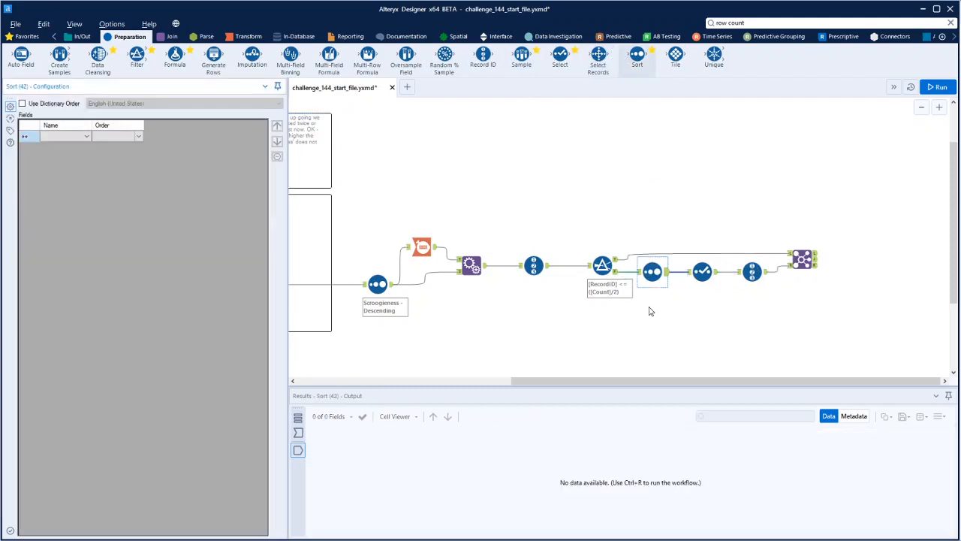
pyautogui.click(83, 138)
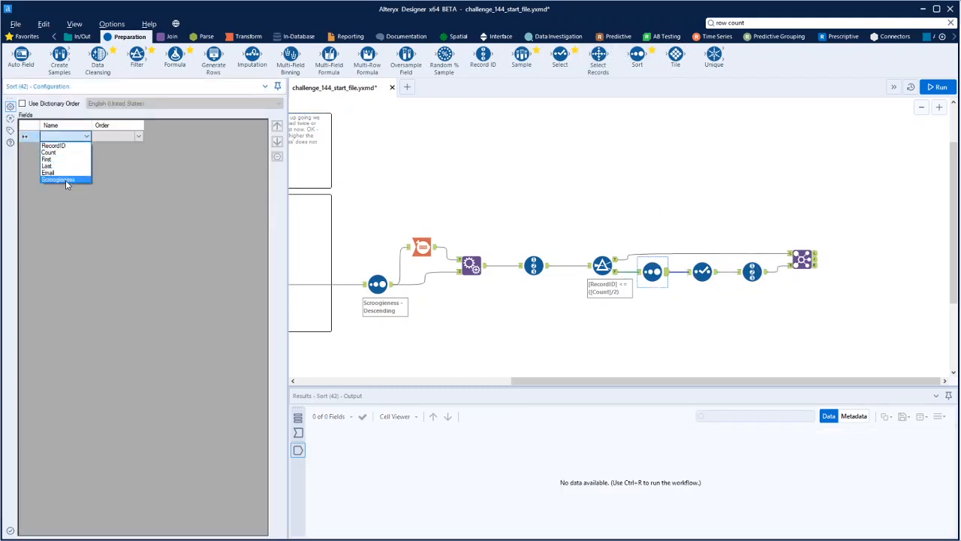
pyautogui.click(65, 180)
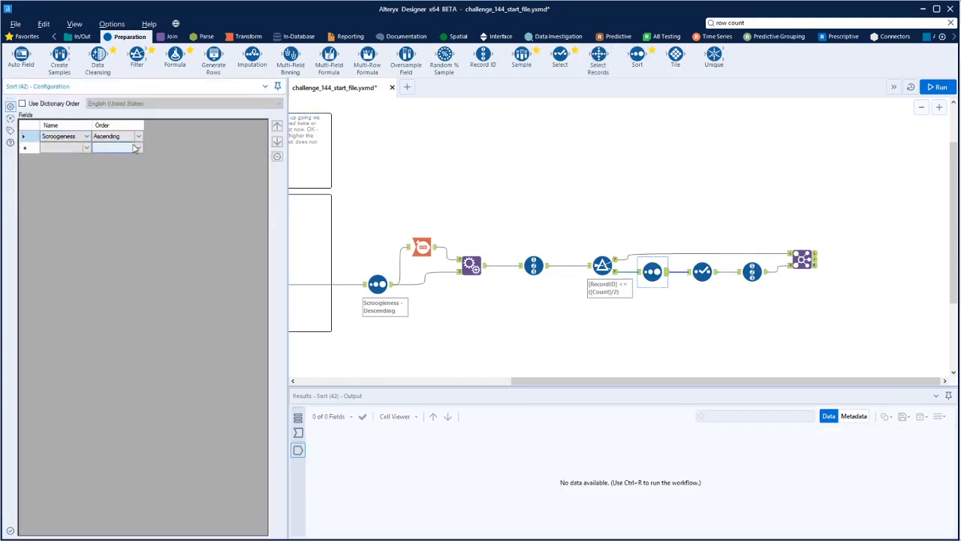
pyautogui.click(940, 88)
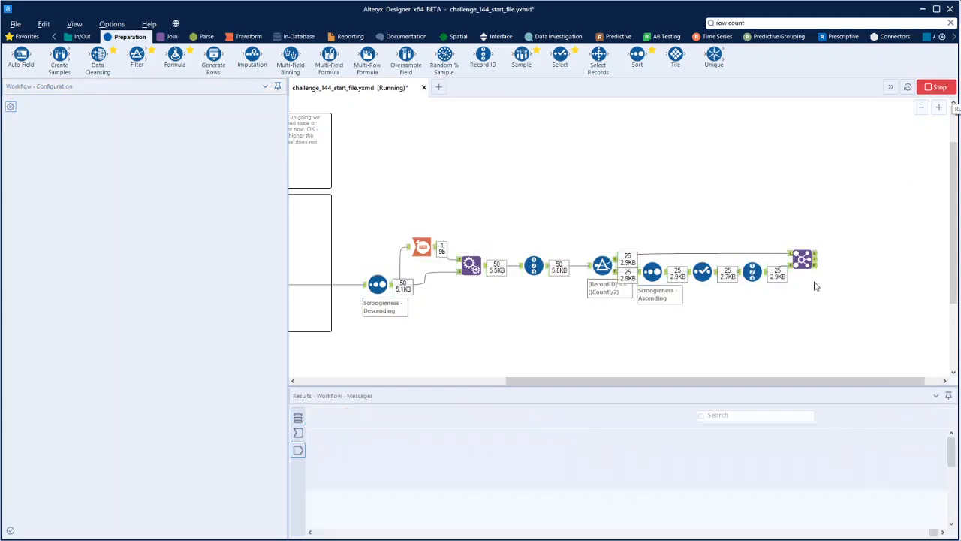
pyautogui.click(802, 259)
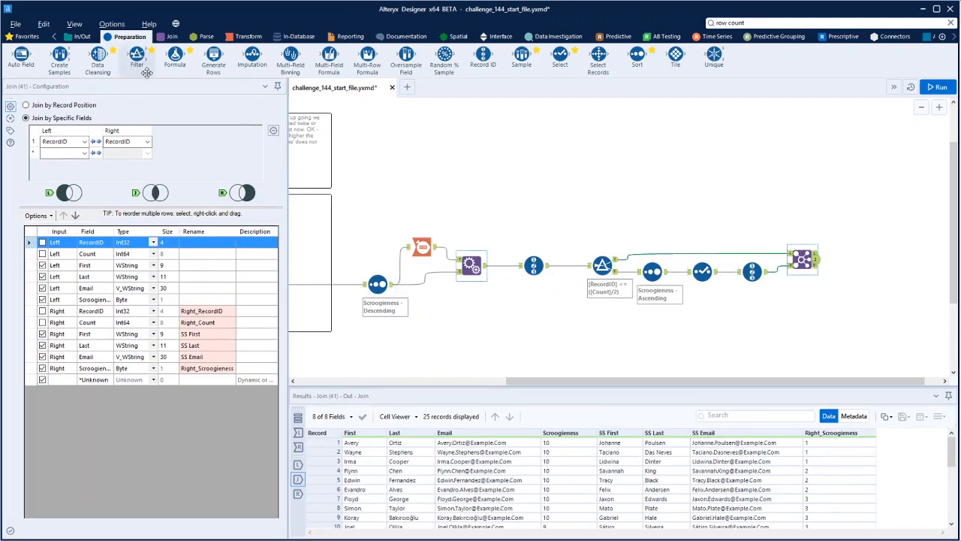
# Step: Add a Formula tool after the Join's matched output that creates a Net_Scroogieness column with the expression [Scroogieness]+[Right_Scroogieness]
pyautogui.moveTo(175, 57); pyautogui.dragTo(864, 261)
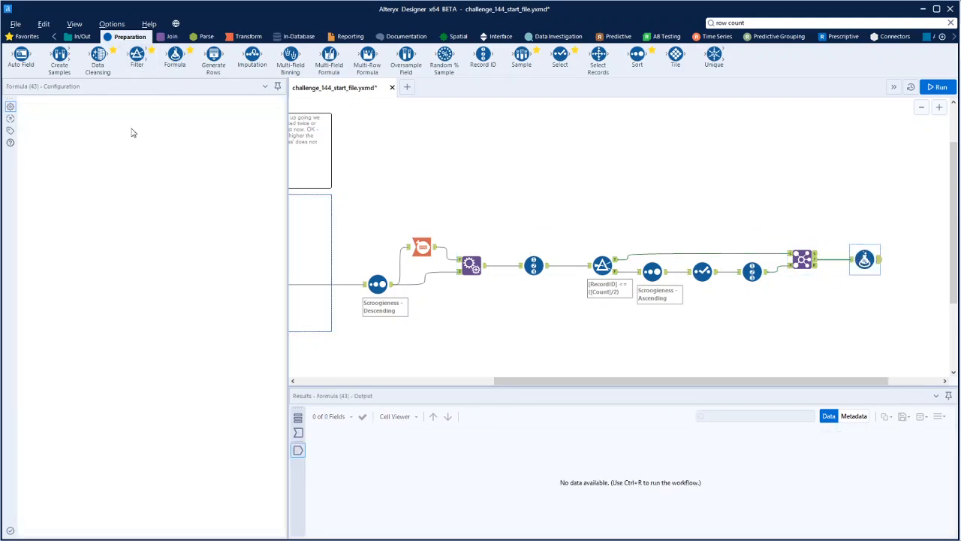
pyautogui.click(113, 113)
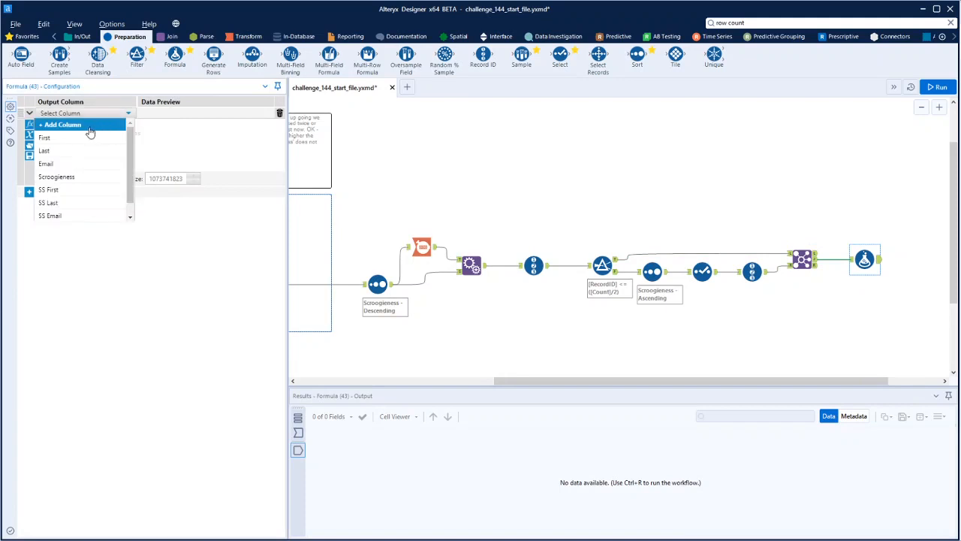
pyautogui.click(91, 125)
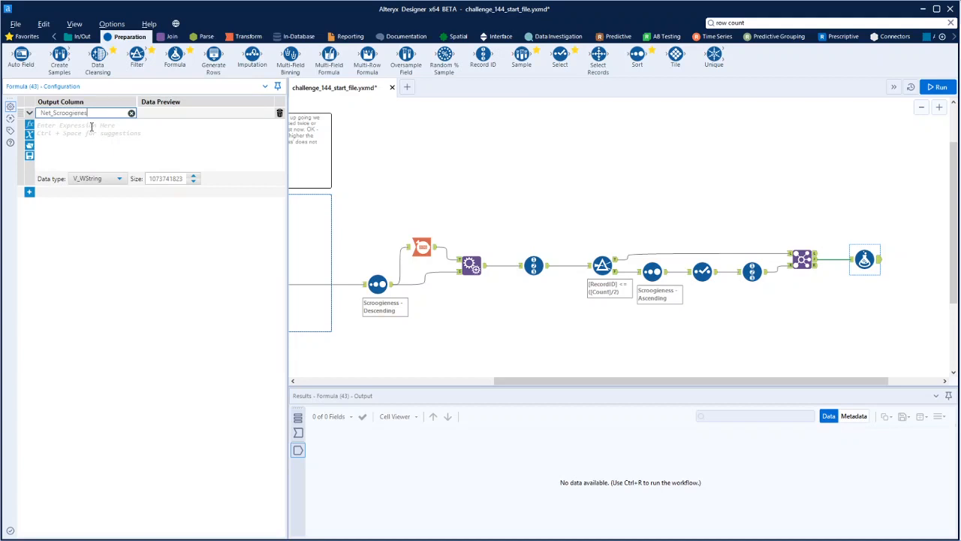
pyautogui.click(92, 127)
pyautogui.write('[')
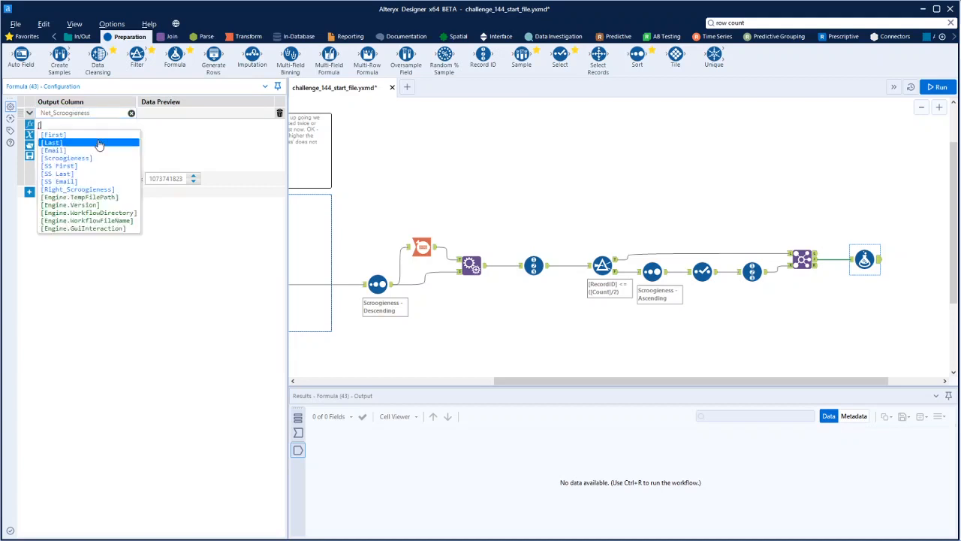
pyautogui.click(75, 158)
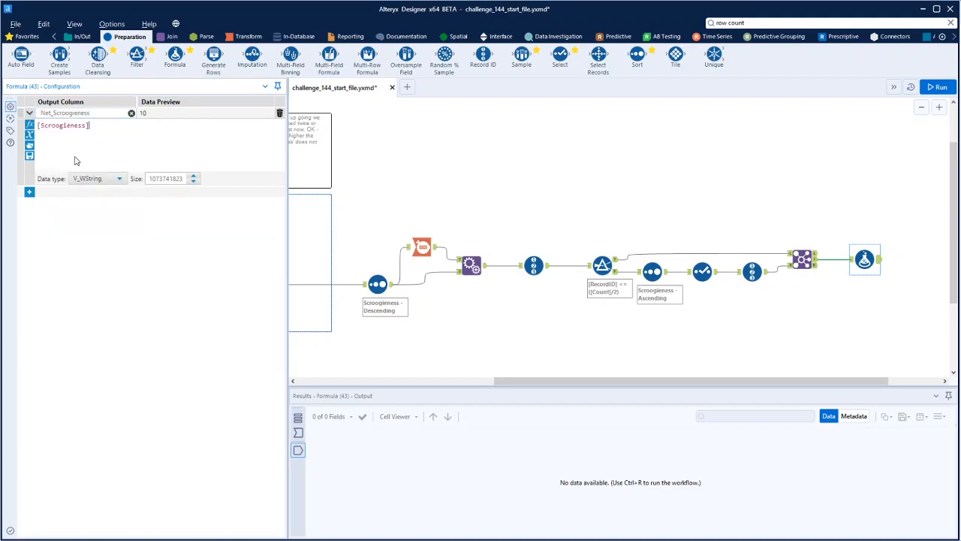
pyautogui.write('+[')
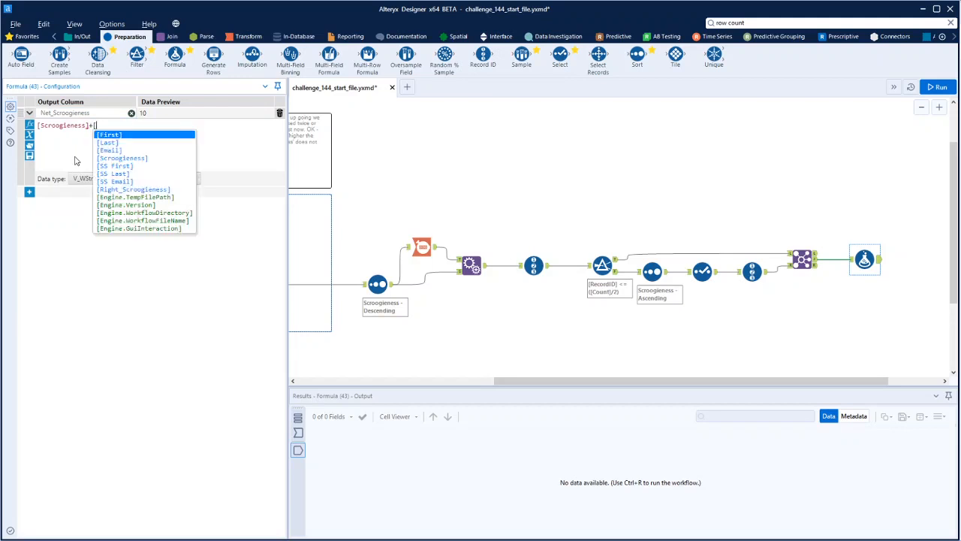
pyautogui.click(143, 188)
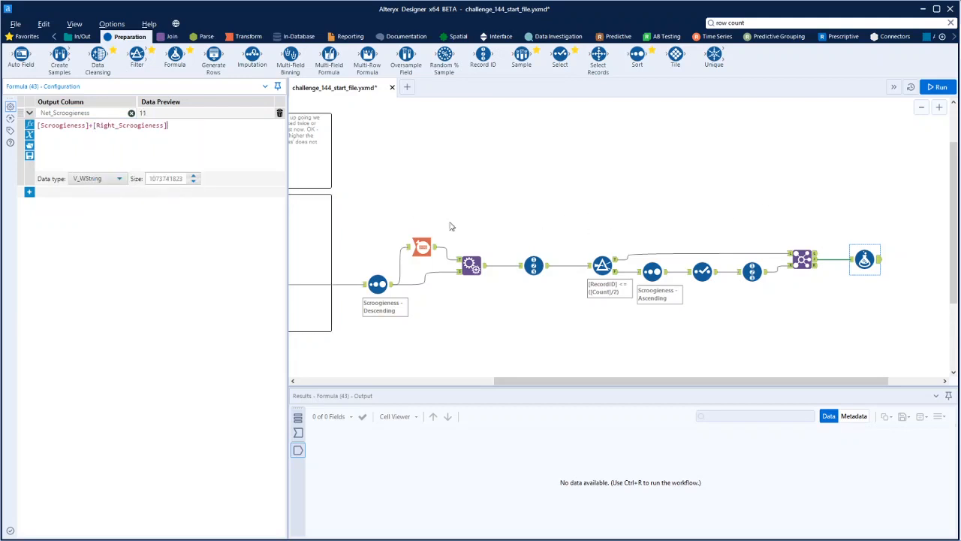
# Step: Set the Net_Scroogieness data type to Int32, and run the workflow to check the Formula output
pyautogui.click(117, 178)
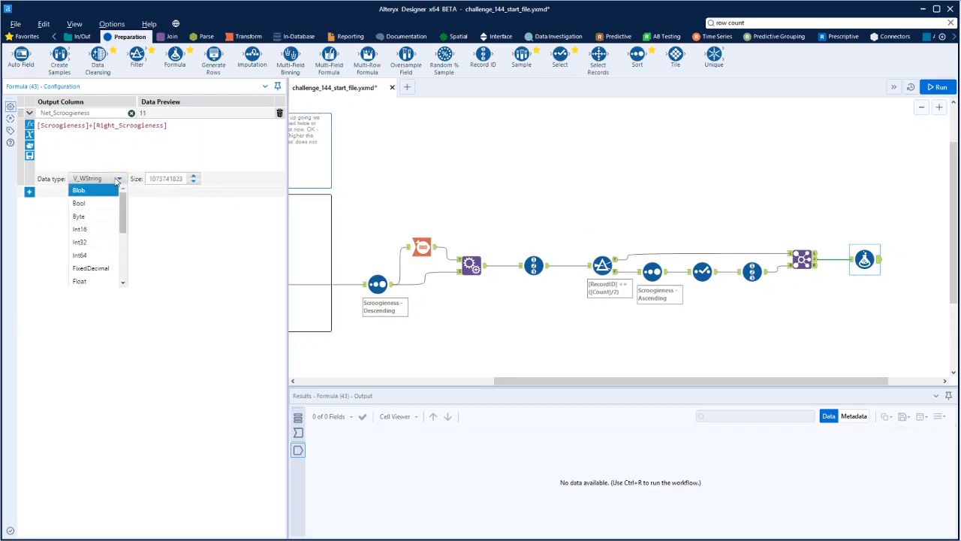
pyautogui.click(94, 244)
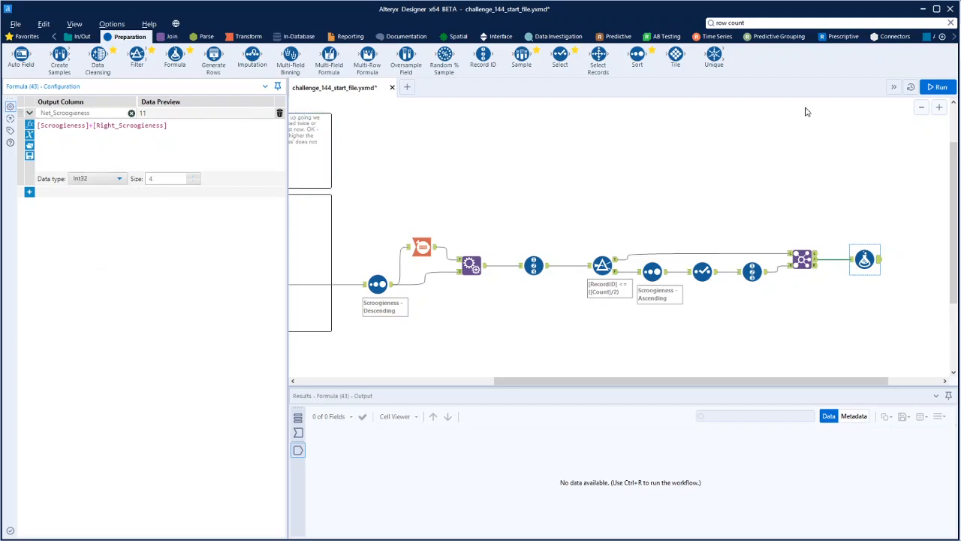
pyautogui.click(941, 87)
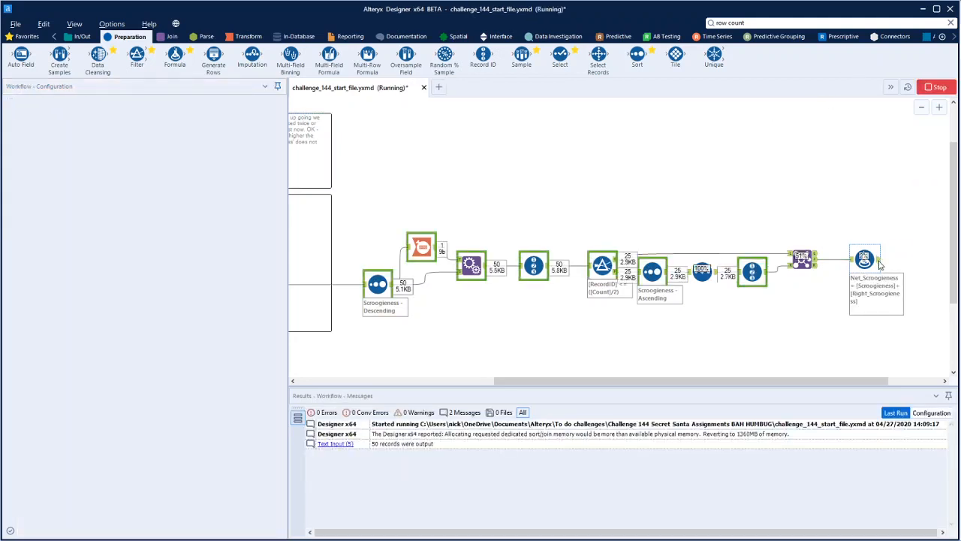
pyautogui.click(879, 262)
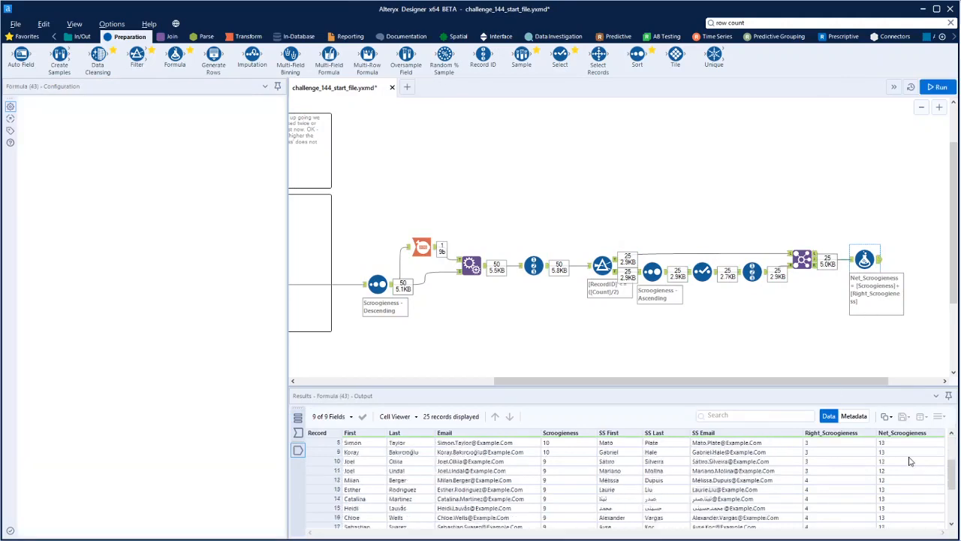
pyautogui.scroll(3, 910, 461)
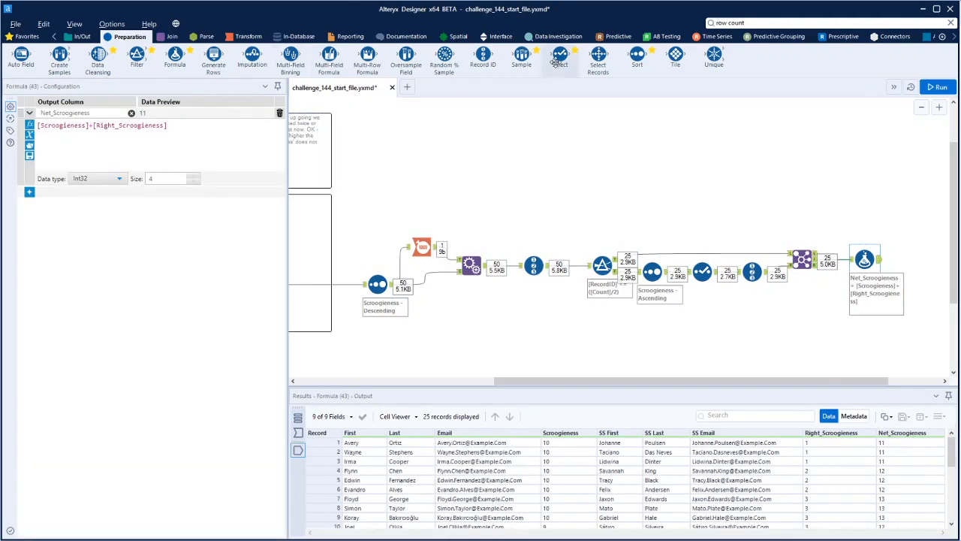
# Step: Add a Select tool after the Formula tool and exclude the Scroogieness and Right_Scroogieness fields
pyautogui.moveTo(559, 57); pyautogui.dragTo(914, 259)
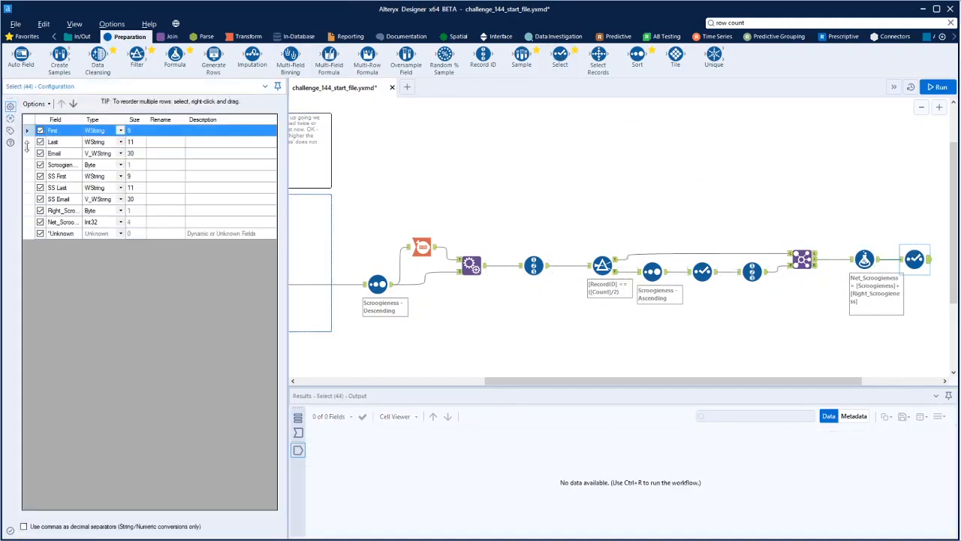
pyautogui.click(40, 164)
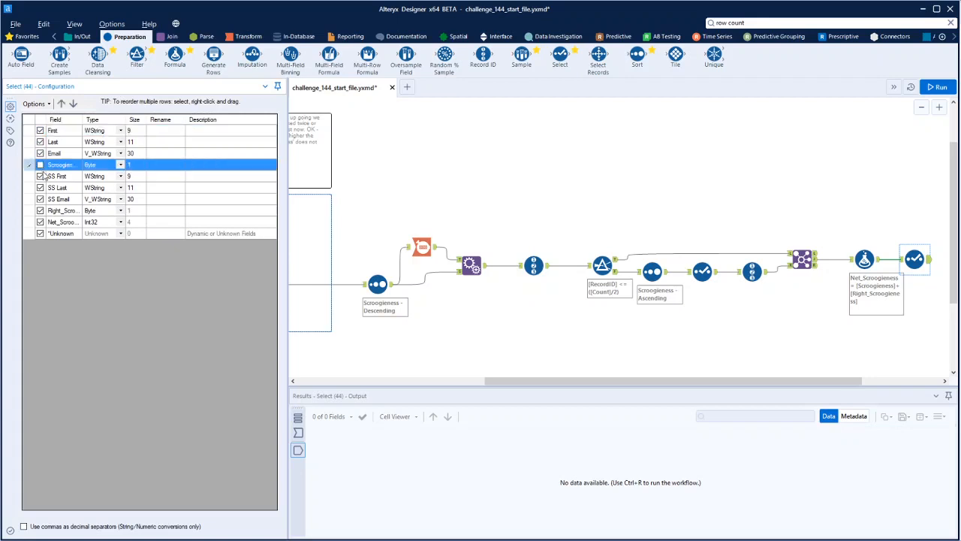
pyautogui.click(41, 211)
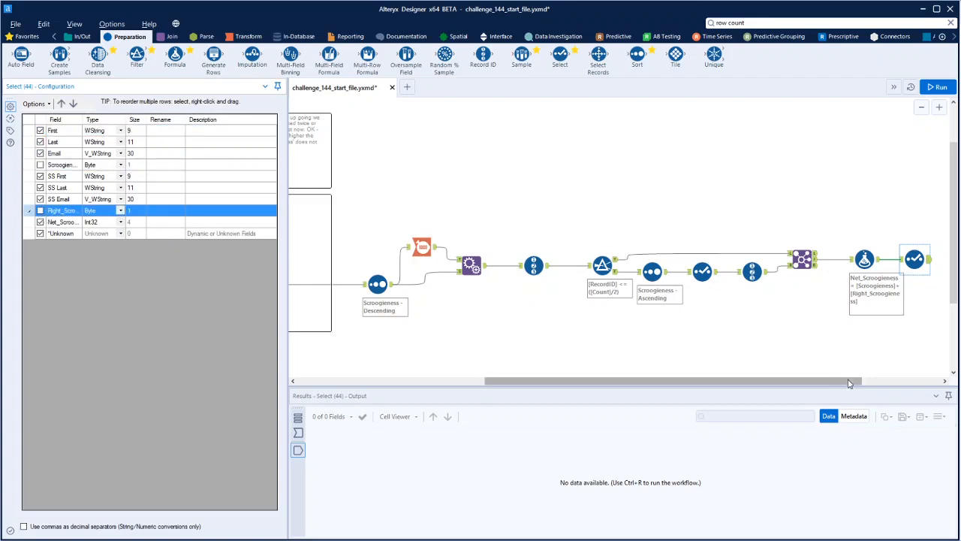
# Step: Add a Sort tool after the last Select tool, sort by Net_Scroogieness in descending order, and run the workflow
pyautogui.hscroll(3, 674, 381)
pyautogui.moveTo(833, 381); pyautogui.dragTo(846, 253)
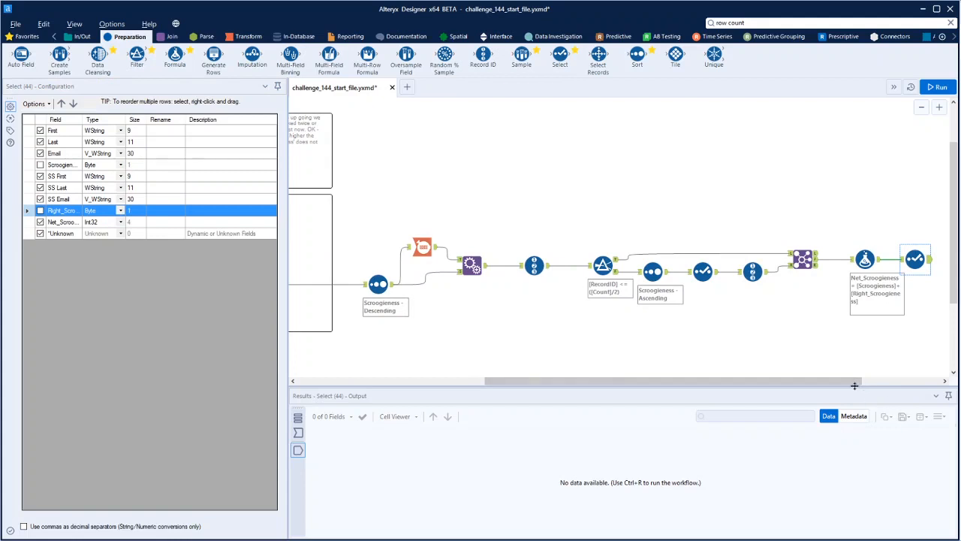
pyautogui.moveTo(855, 386); pyautogui.dragTo(933, 386)
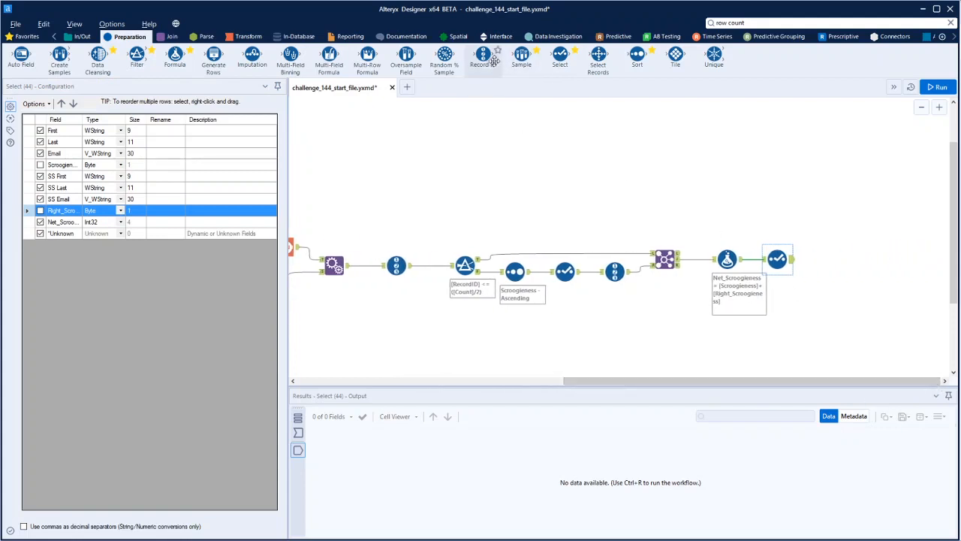
pyautogui.moveTo(493, 60); pyautogui.dragTo(828, 262)
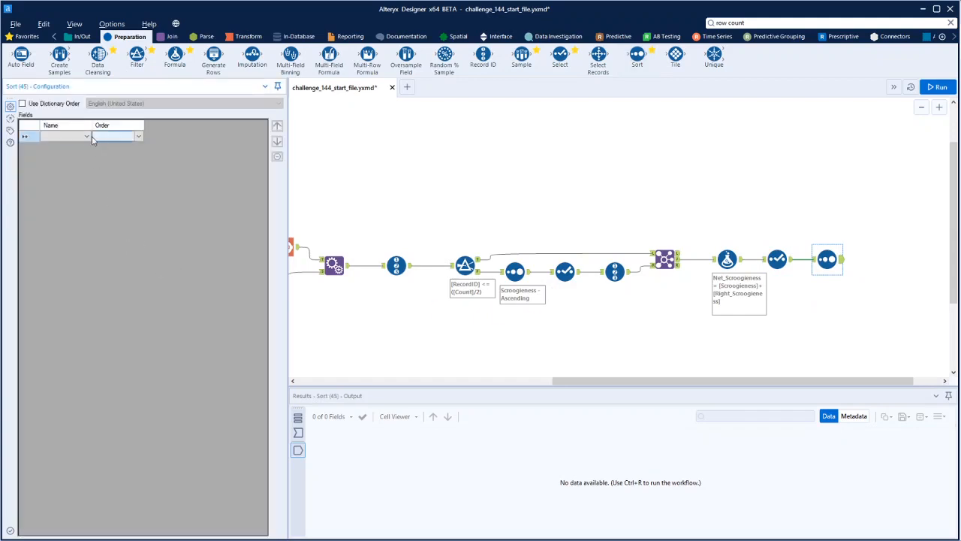
pyautogui.click(88, 138)
pyautogui.click(66, 184)
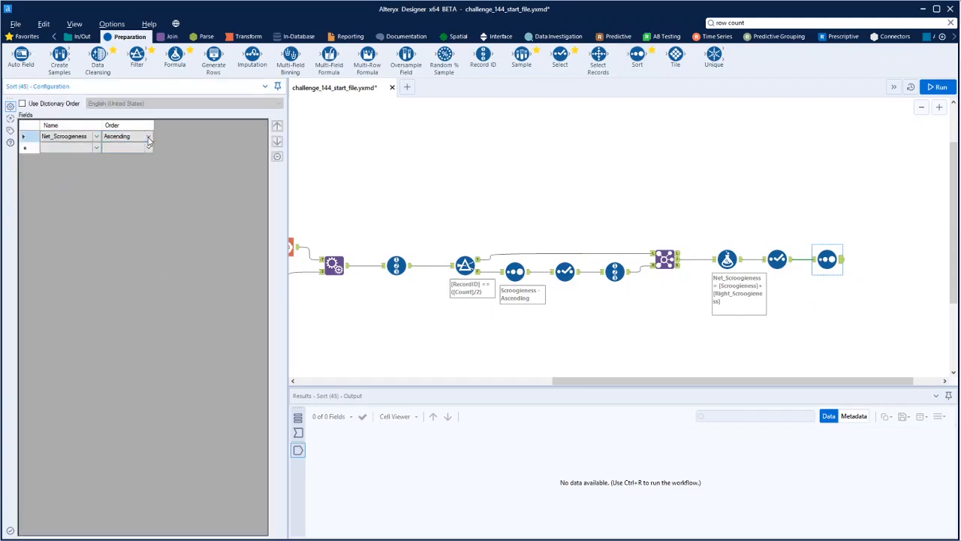
pyautogui.click(148, 138)
pyautogui.click(938, 87)
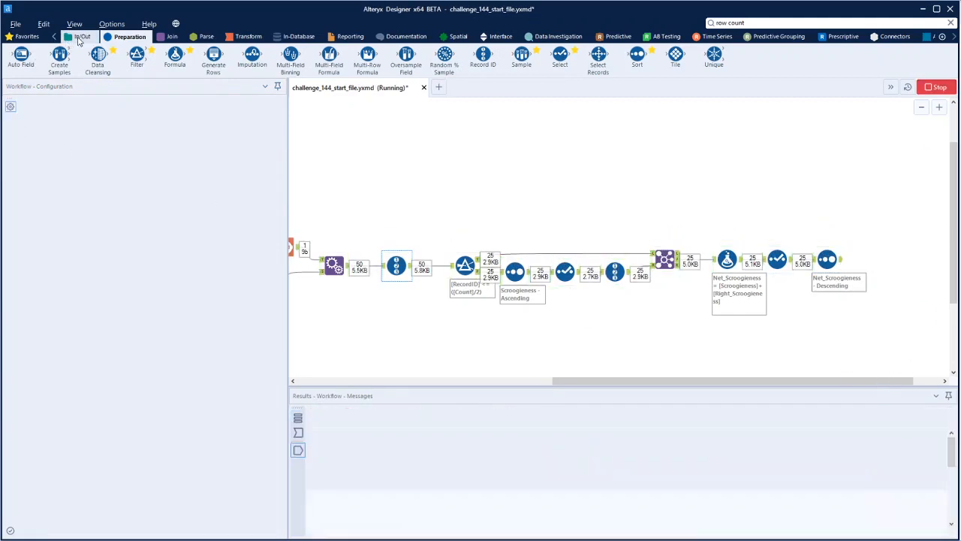
# Step: Attach a Browse tool to the Net_Scroogieness Sort output and rerun the workflow
pyautogui.click(830, 280)
pyautogui.moveTo(830, 279); pyautogui.dragTo(884, 259)
pyautogui.moveTo(859, 383); pyautogui.dragTo(842, 385)
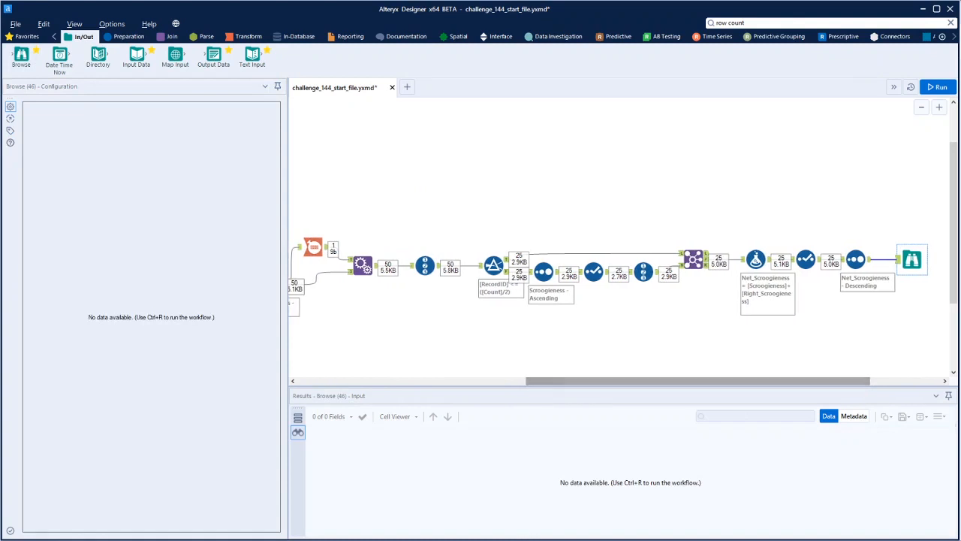
pyautogui.hotkey('ctrl', 'r')
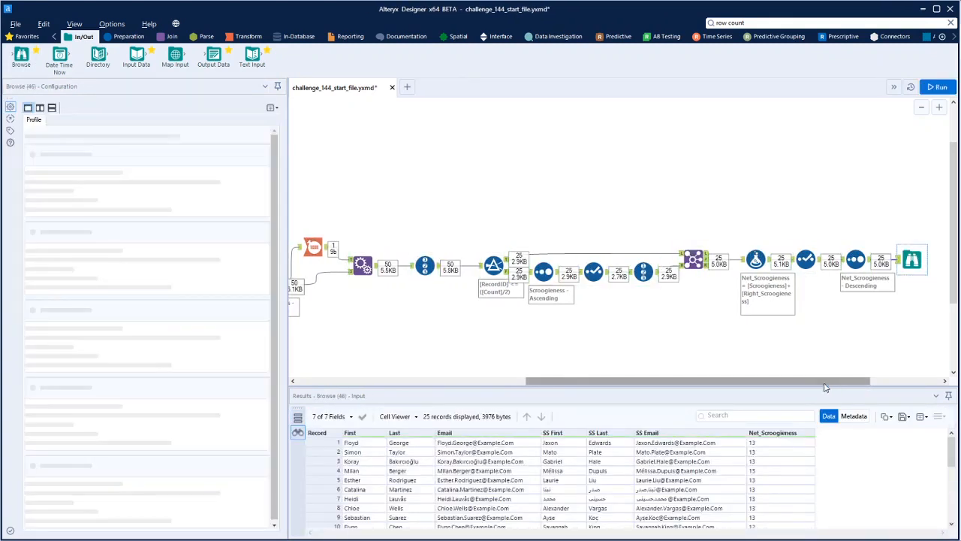
# Step: Compare the first and last records of the final Browse output with those of the Browse tool in the Output container
pyautogui.moveTo(824, 386); pyautogui.dragTo(734, 385)
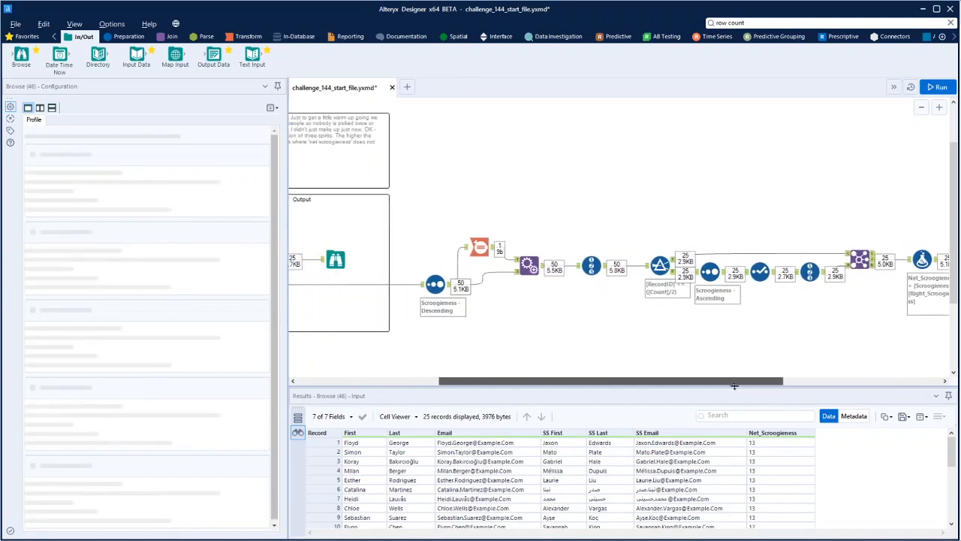
pyautogui.click(331, 258)
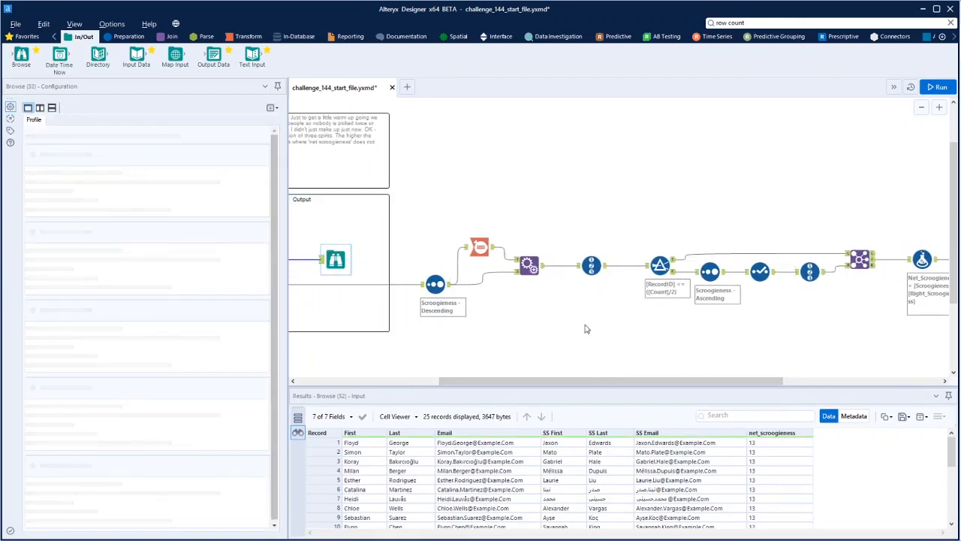
pyautogui.moveTo(614, 383); pyautogui.dragTo(665, 391)
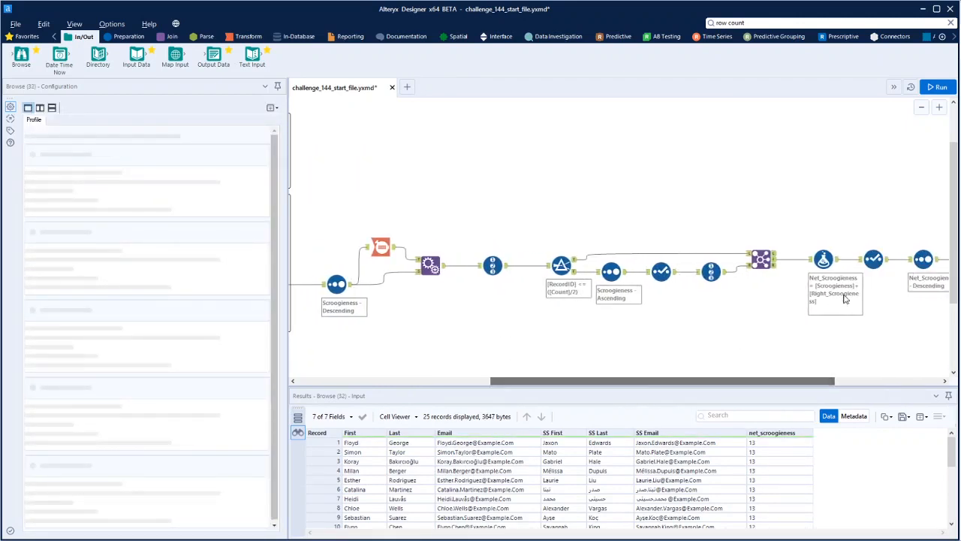
pyautogui.moveTo(806, 384); pyautogui.dragTo(884, 384)
pyautogui.click(831, 261)
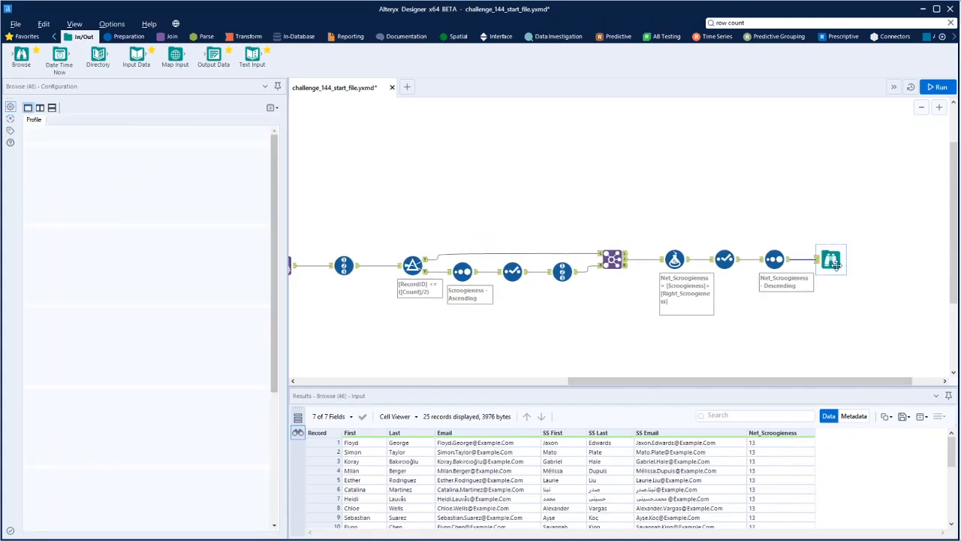
pyautogui.scroll(-1, 671, 486)
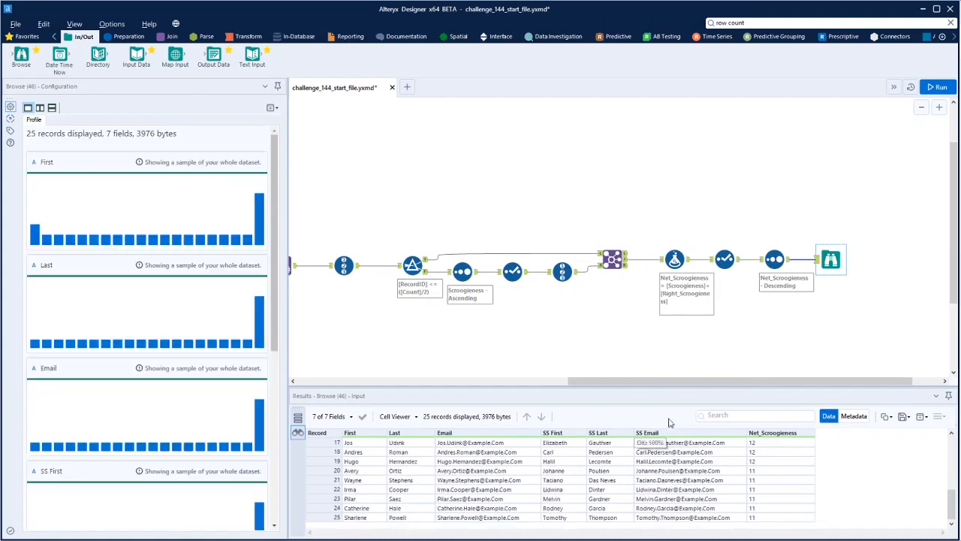
pyautogui.moveTo(669, 381); pyautogui.dragTo(529, 381)
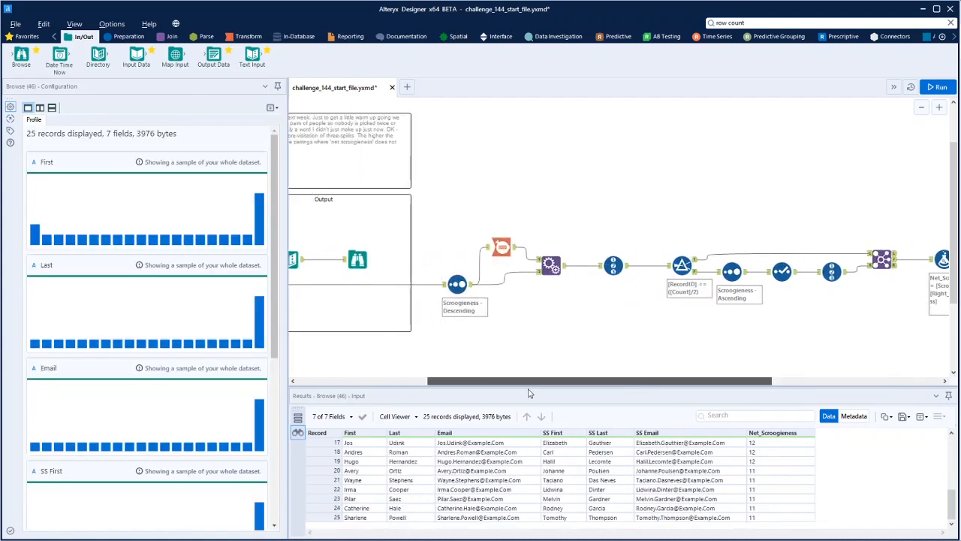
pyautogui.click(360, 260)
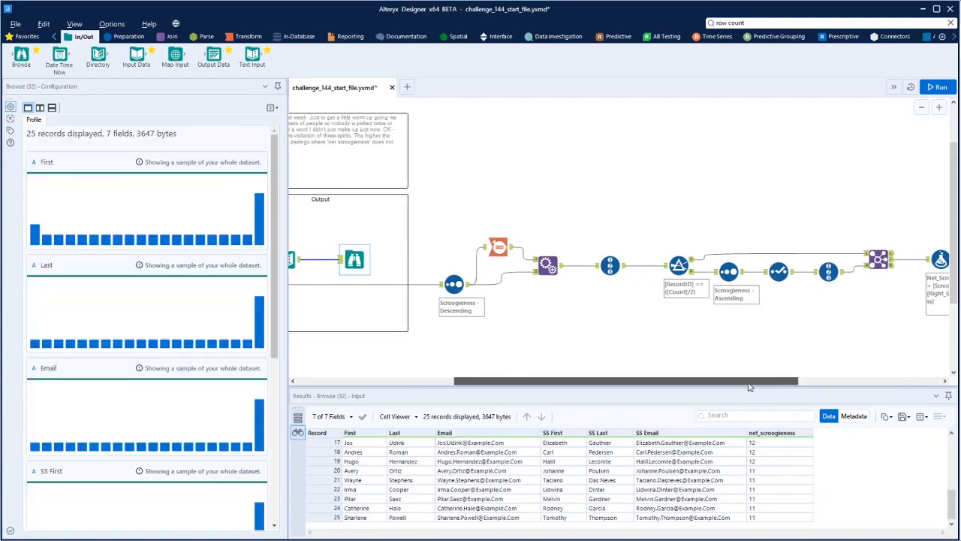
pyautogui.moveTo(766, 381); pyautogui.dragTo(895, 382)
pyautogui.click(853, 260)
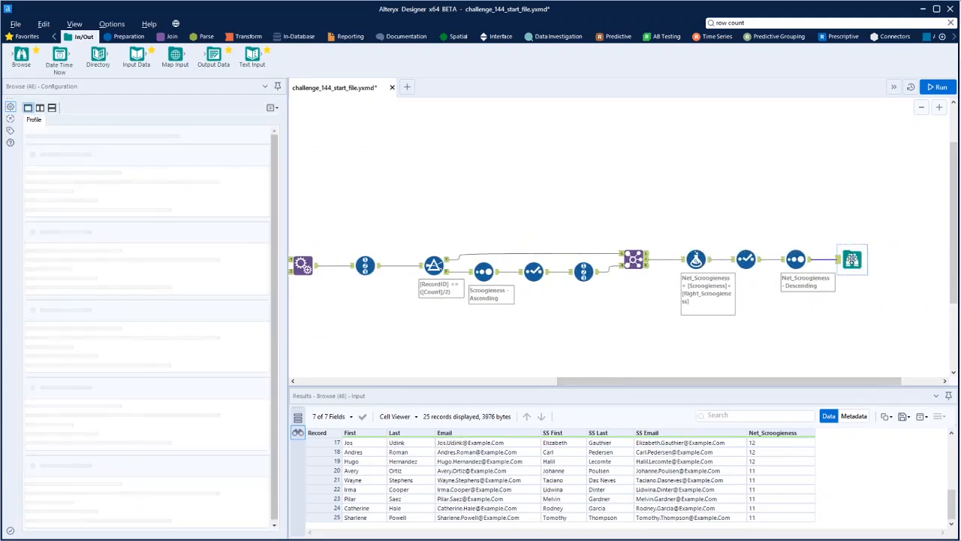